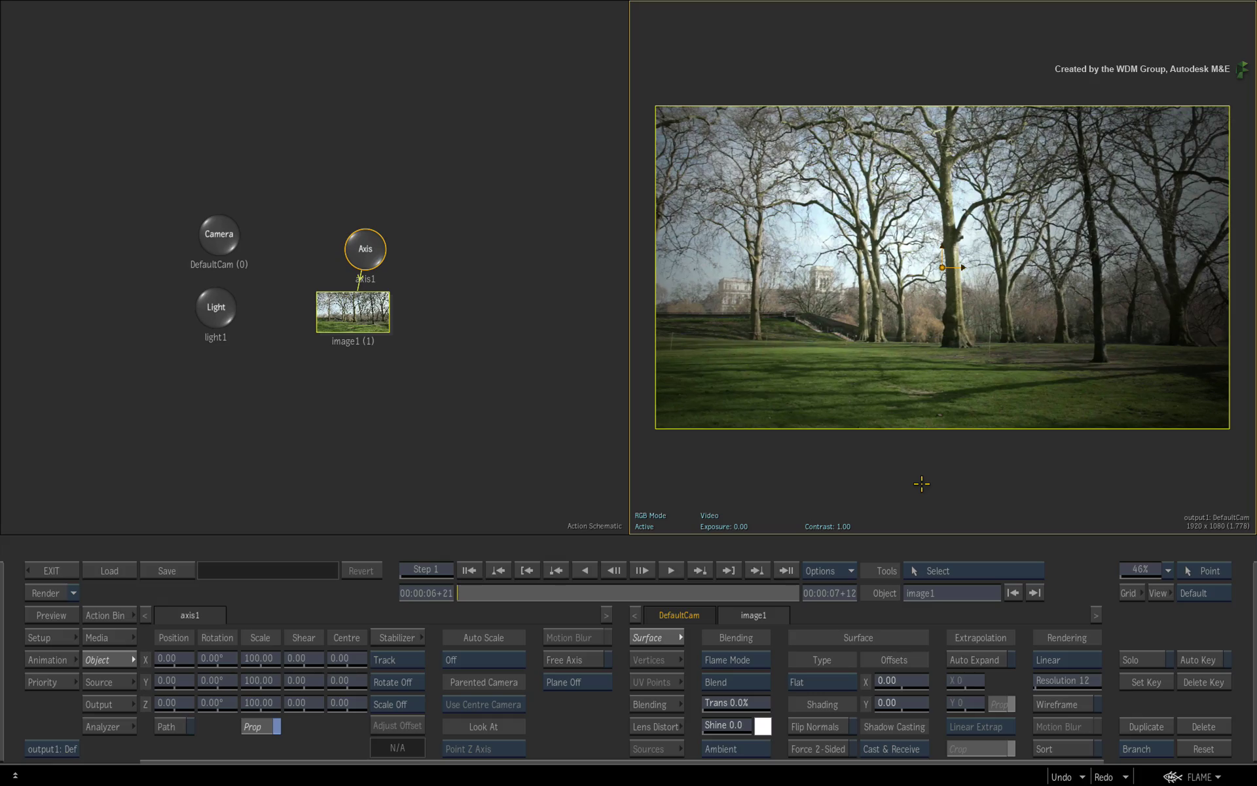
Scale the image's axis proportionally to 62 and set its Y rotation to -34°
drag(268, 658, 199, 681)
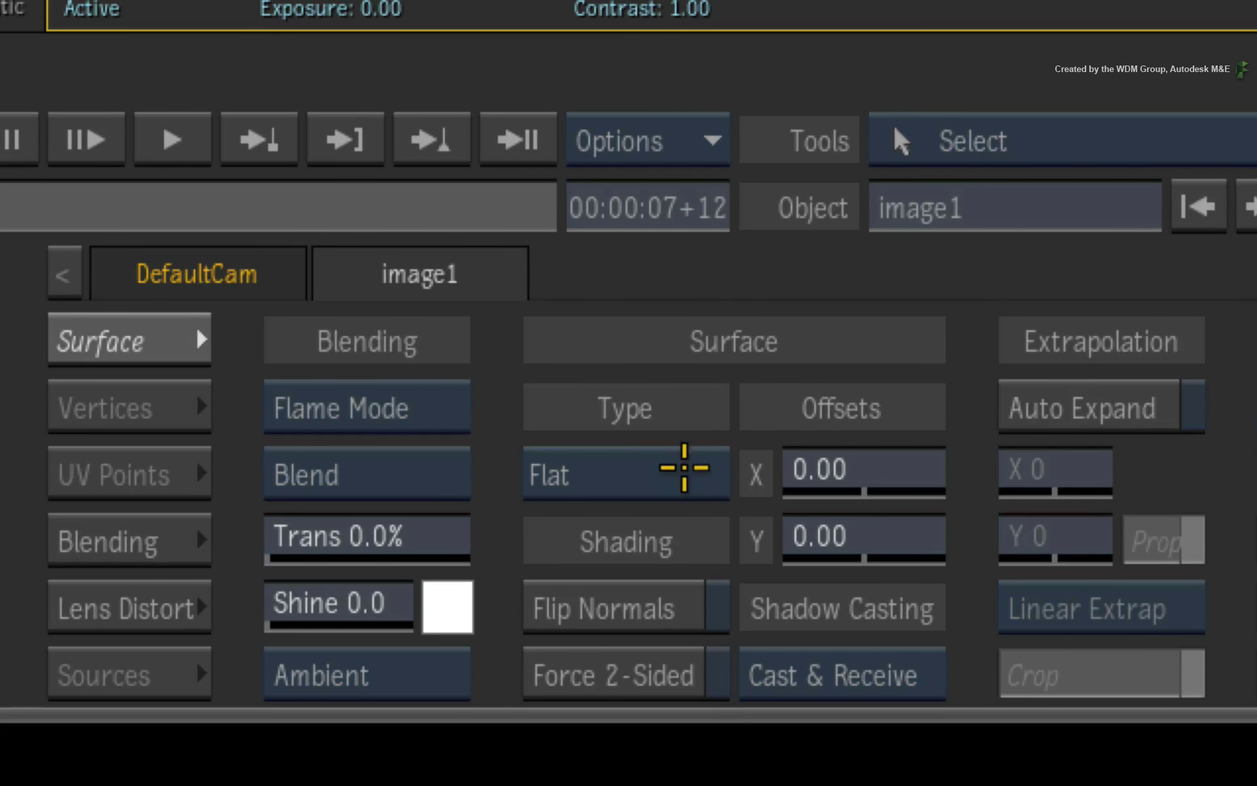
Change the image's surface type through Bilinear and Perspective, ending on Extended Bicubic
click(684, 467)
click(736, 415)
click(714, 450)
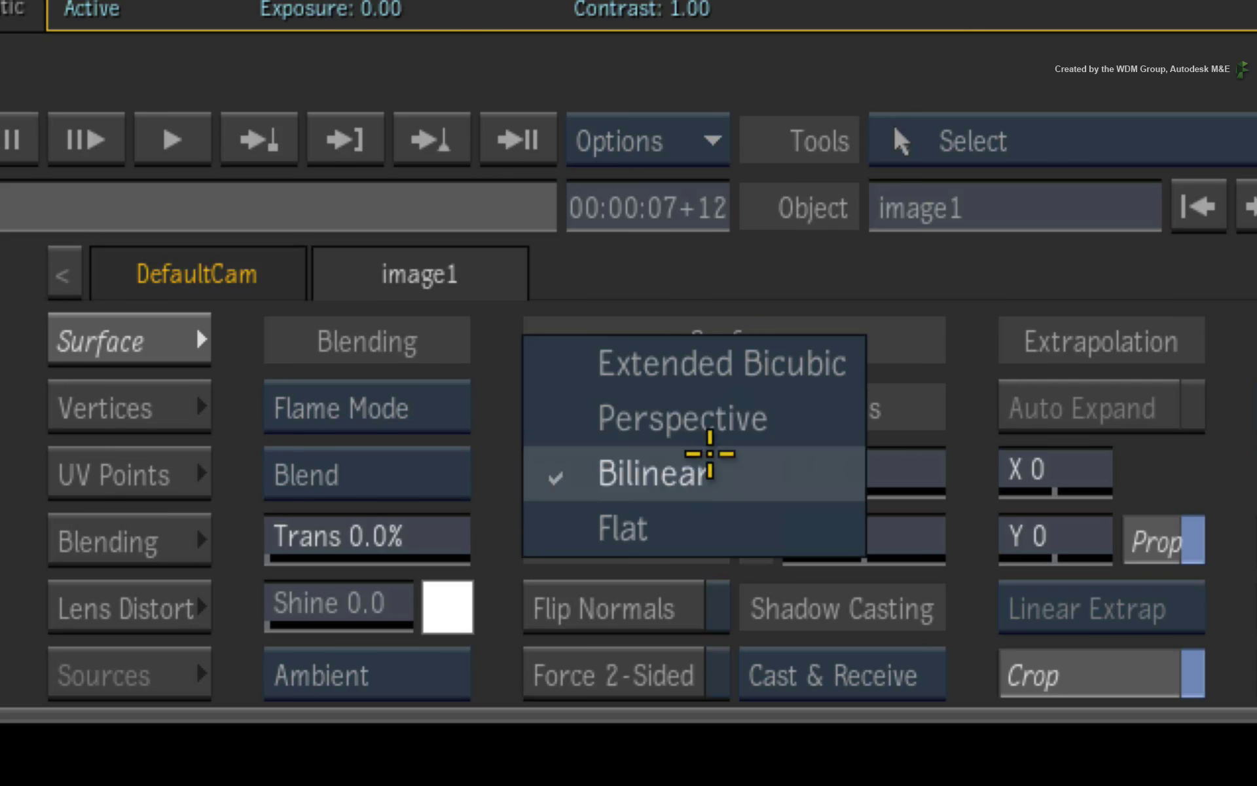
click(712, 435)
click(712, 463)
click(731, 416)
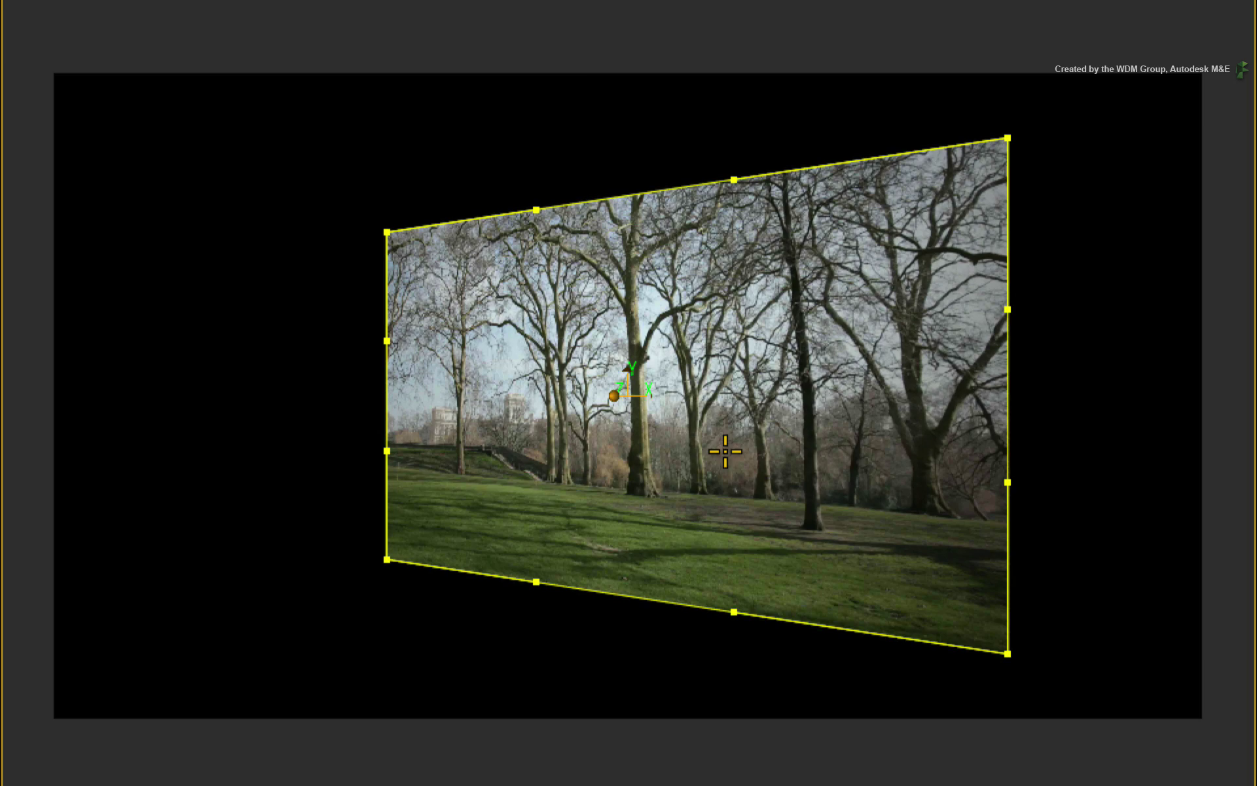
Select the four inner tangent handles on the image's upper and lower edges and move them in depth to bend the surface
drag(499, 36, 759, 715)
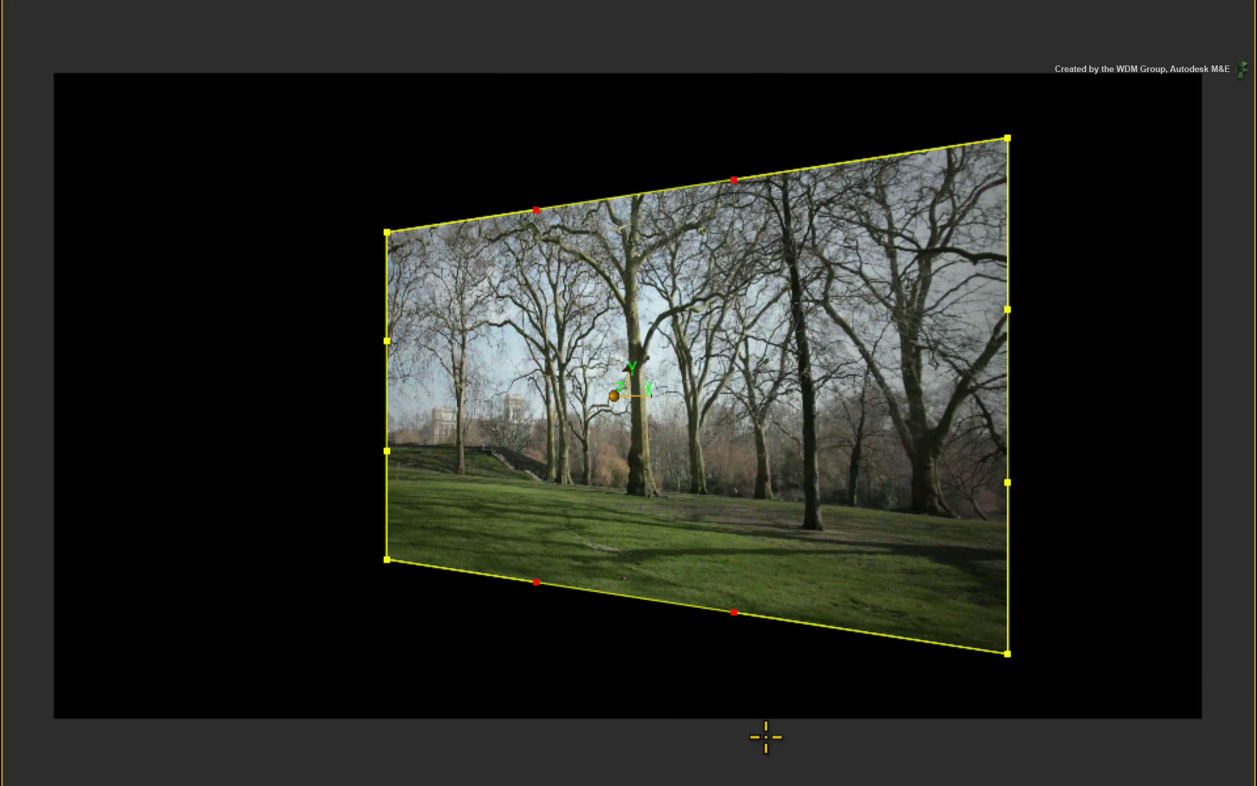
drag(739, 609, 878, 487)
drag(497, 557, 723, 520)
drag(758, 137, 1009, 408)
drag(455, 446, 589, 449)
drag(674, 507, 548, 502)
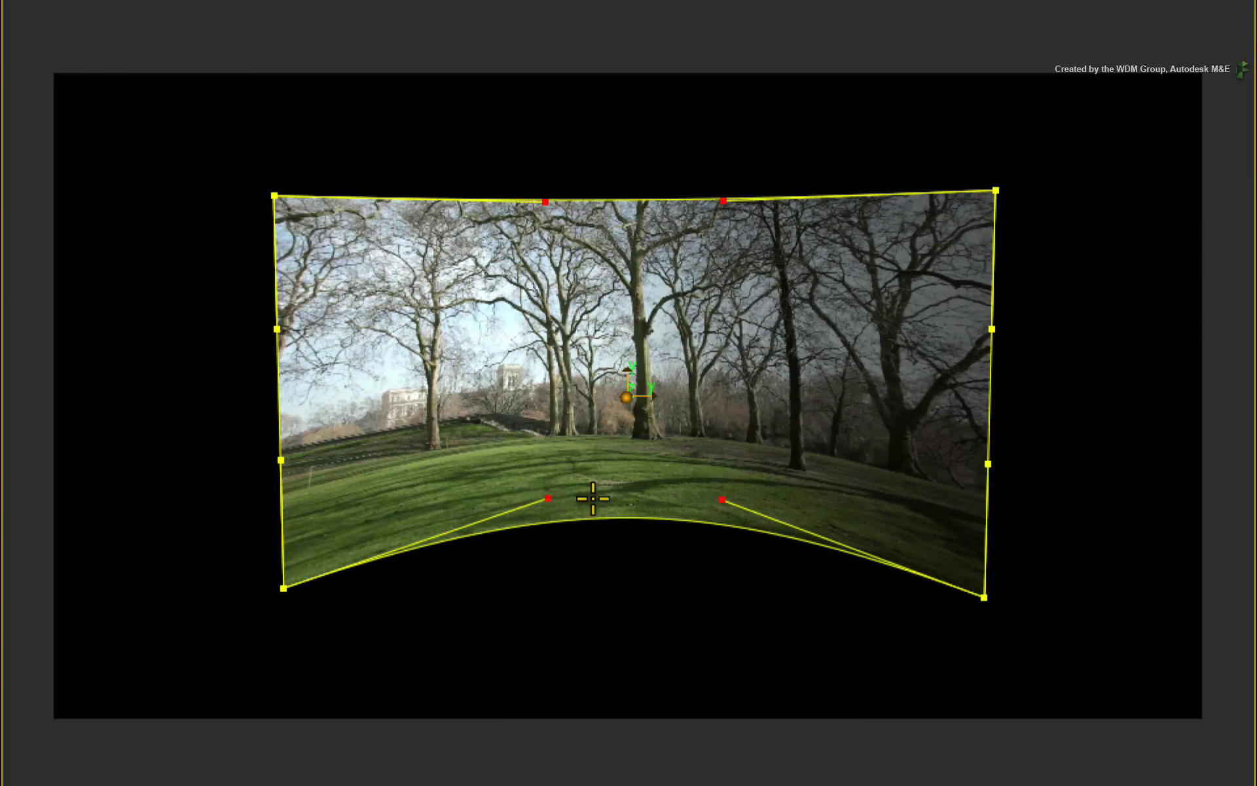
Switch to vertex editing and shift the four selected tangent handles slightly downward to curve the upper edge more
drag(892, 284, 945, 313)
key(grave)
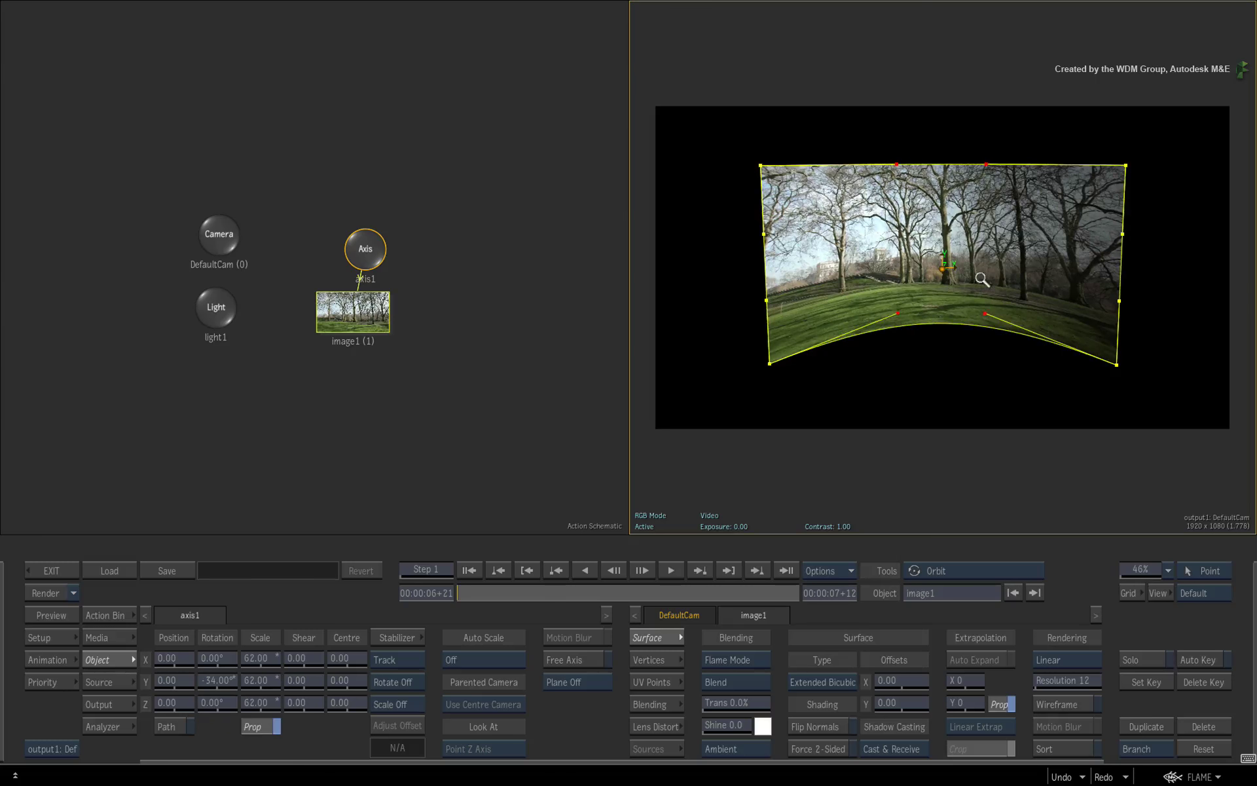
drag(1023, 294, 897, 328)
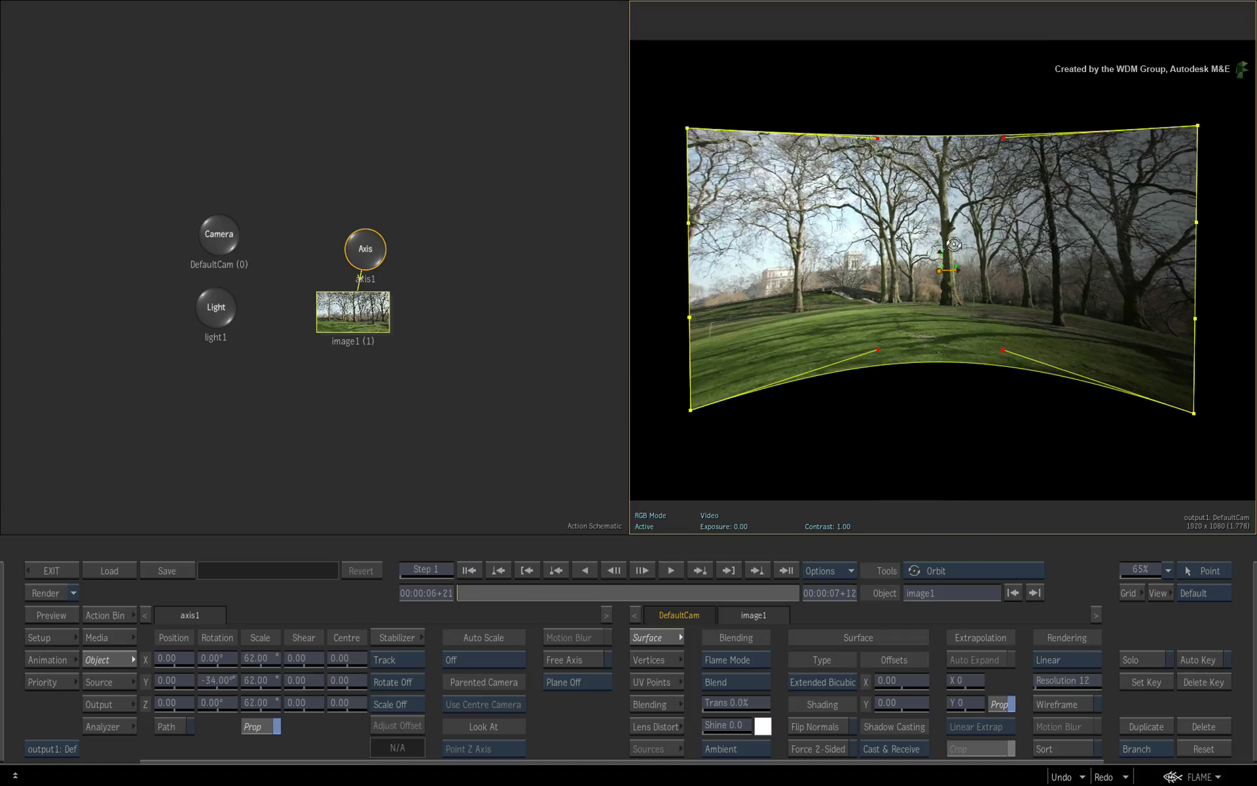
key(Escape)
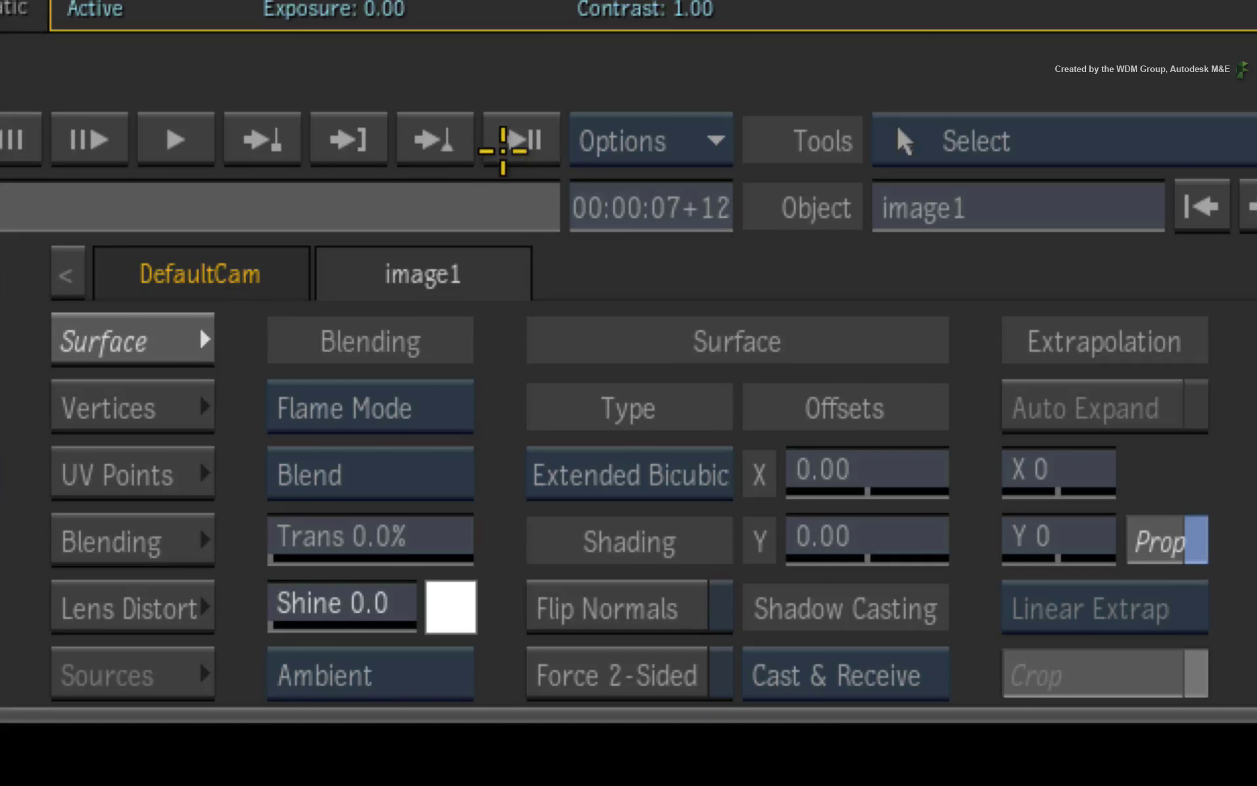
click(169, 403)
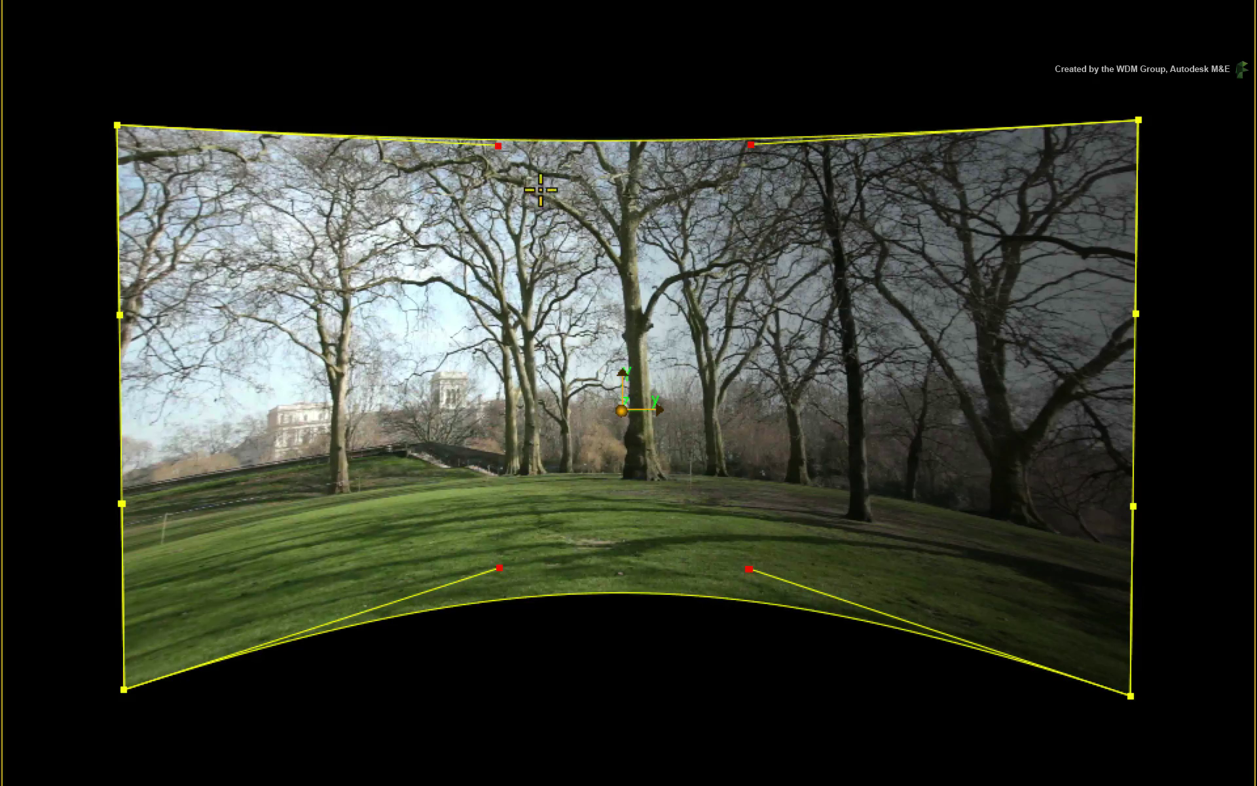
drag(499, 146, 504, 180)
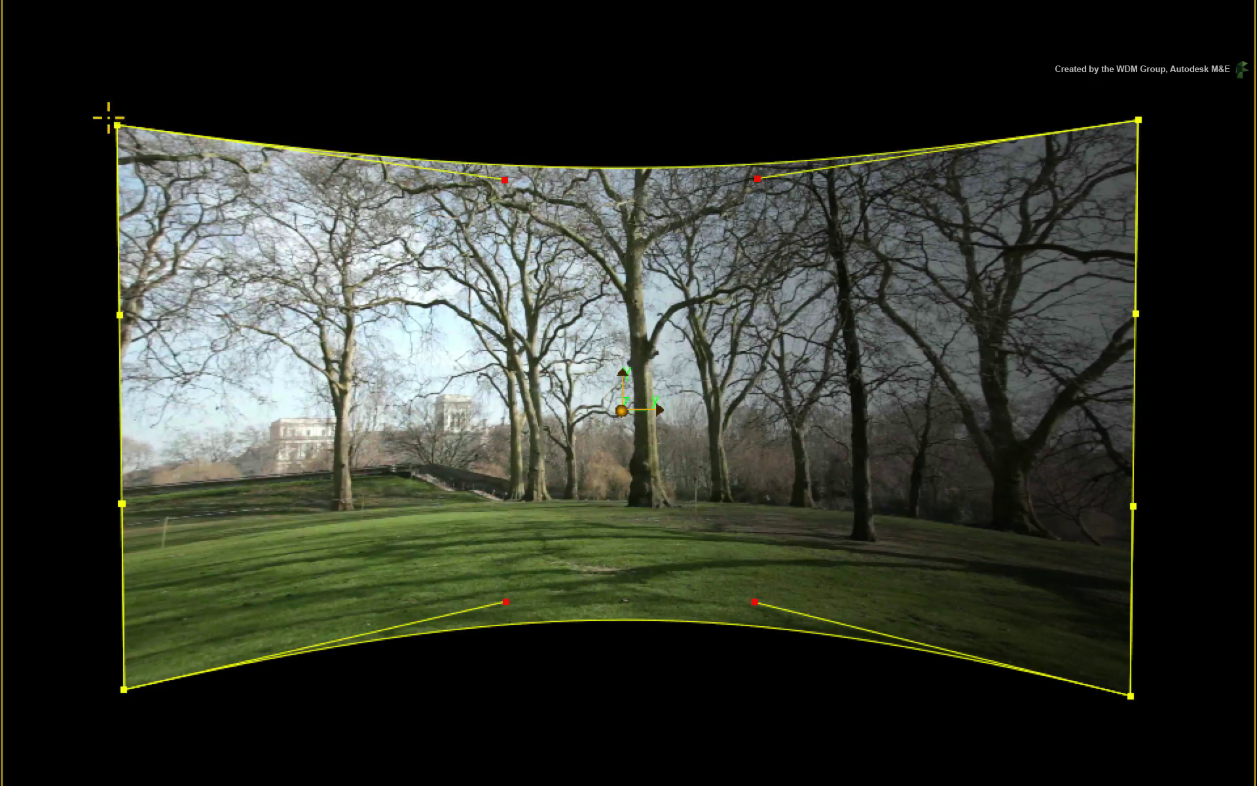
Select the surface's top-left corner vertex, switch to UV point editing and show the image in the Object Solo view
mouse_move(106, 118)
mouse_down()
mouse_move(87, 56)
mouse_move(151, 98)
mouse_move(95, 100)
mouse_up()
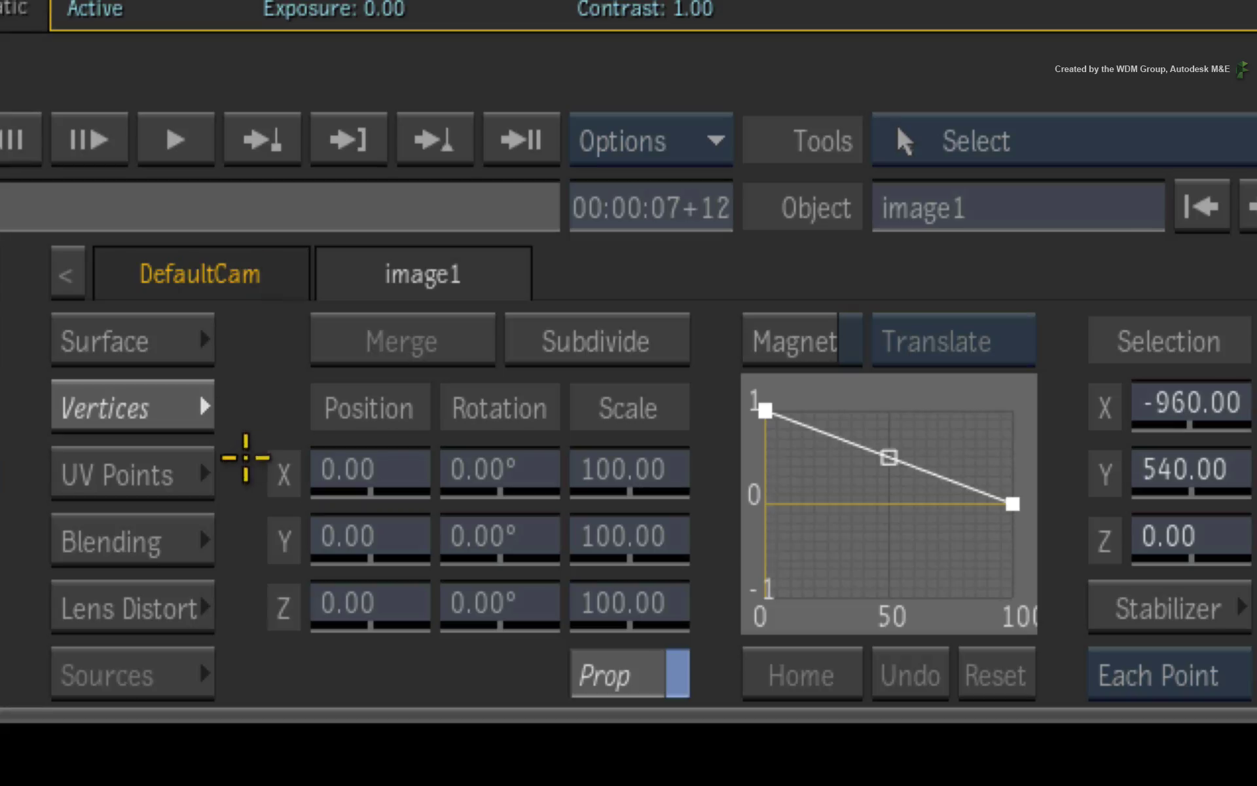
click(168, 477)
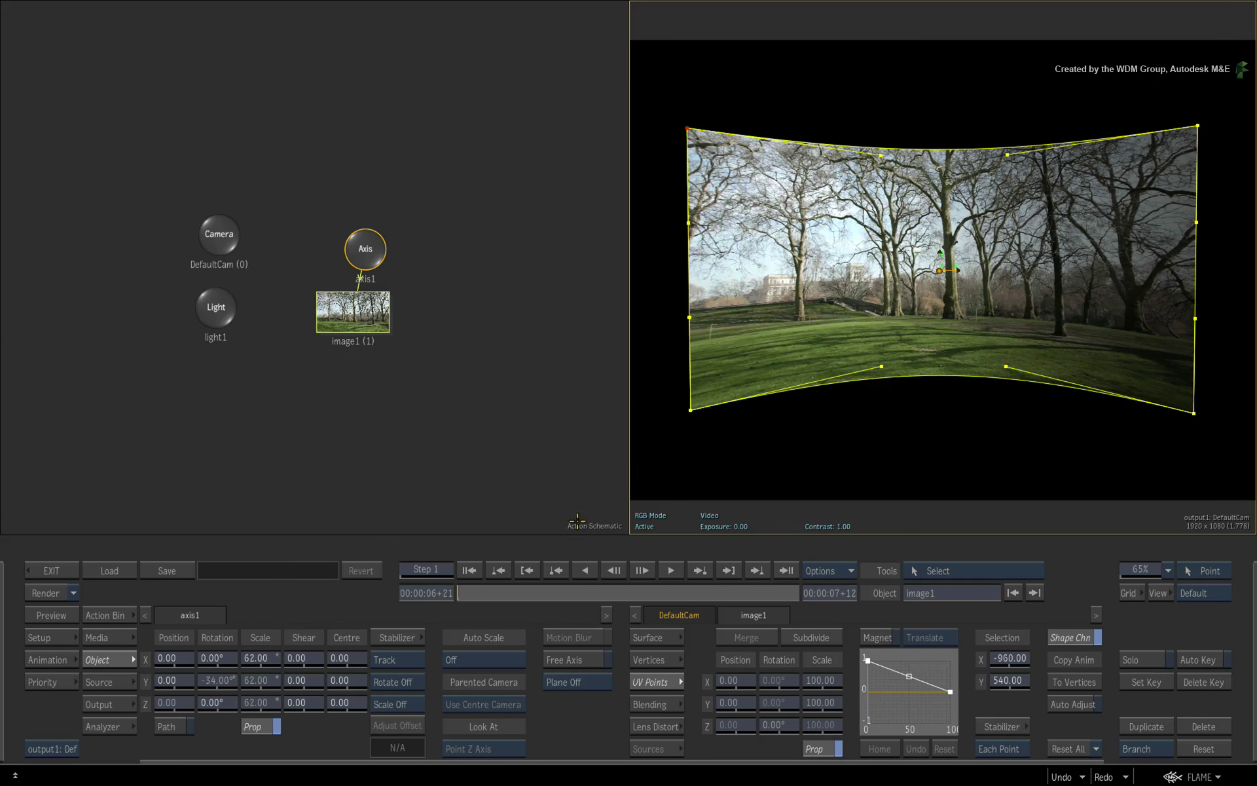
key(F3)
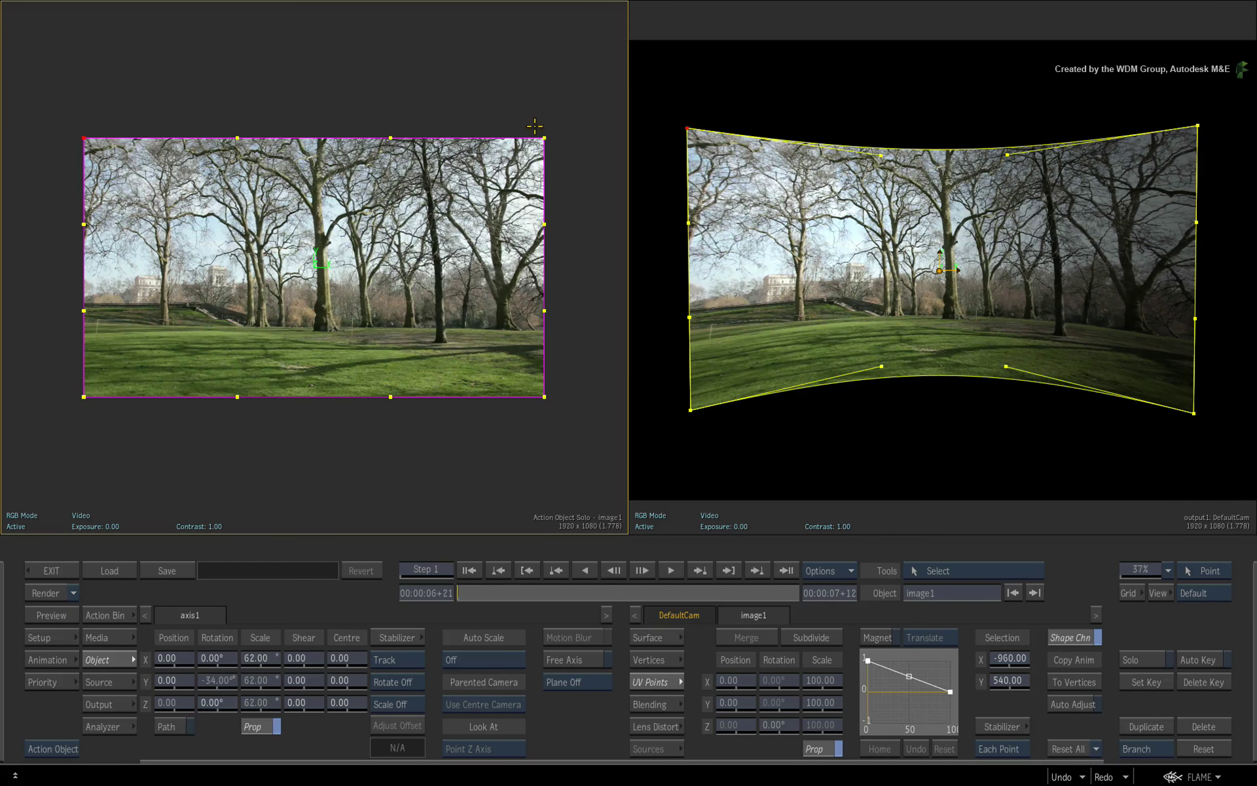
Try moving the top-right UV corner point inward to about X 365, Y 212, and undo the move
drag(545, 138, 402, 216)
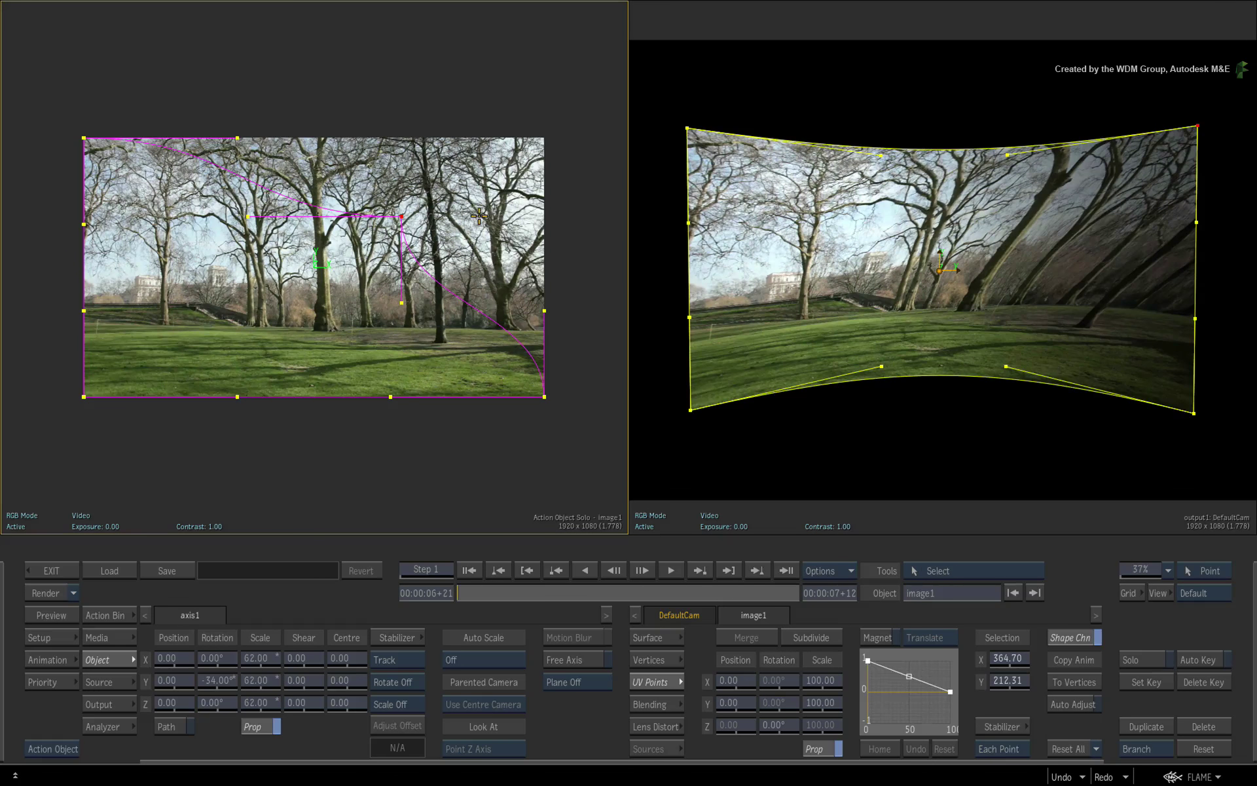
drag(929, 165, 668, 303)
key(ctrl+z)
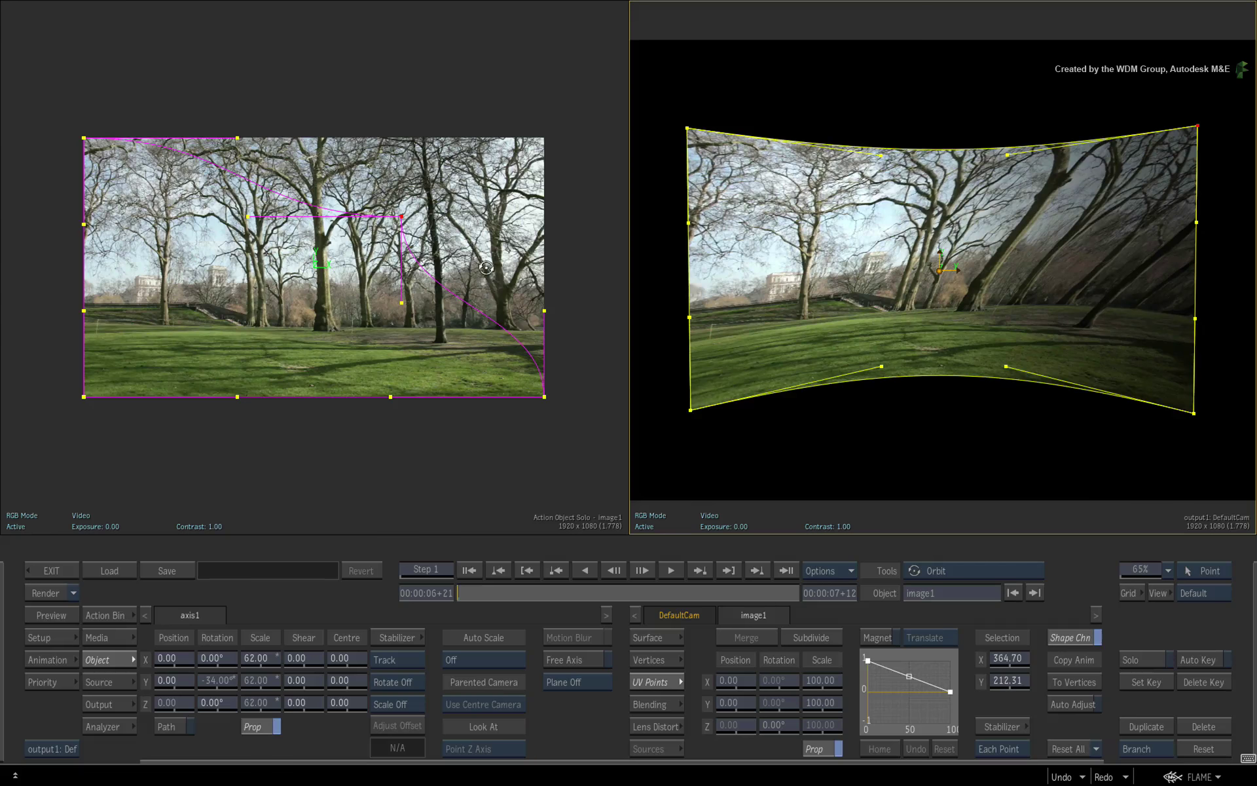
key(ctrl+z)
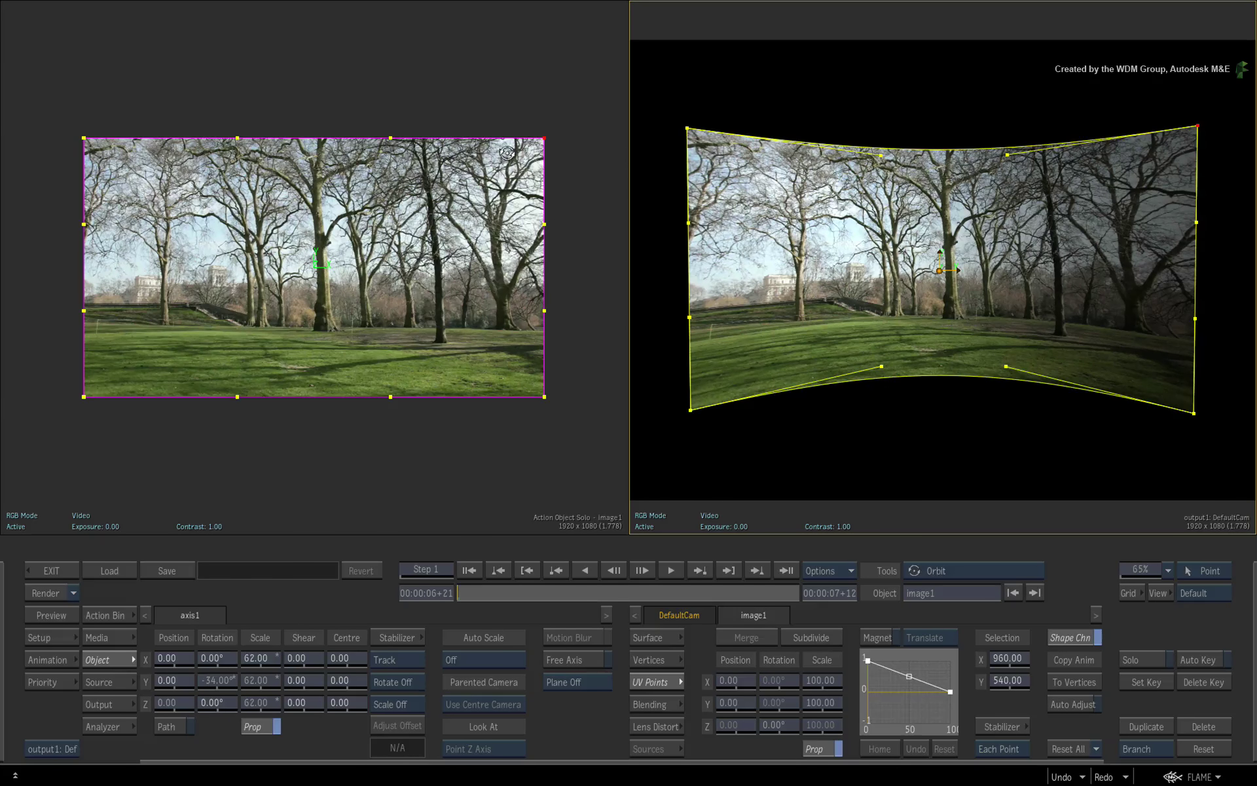
key(Escape)
Try pulling the upper edge's two UV tangent handles down to about 145, 152 and -140, 193, and undo the changes
drag(544, 138, 345, 228)
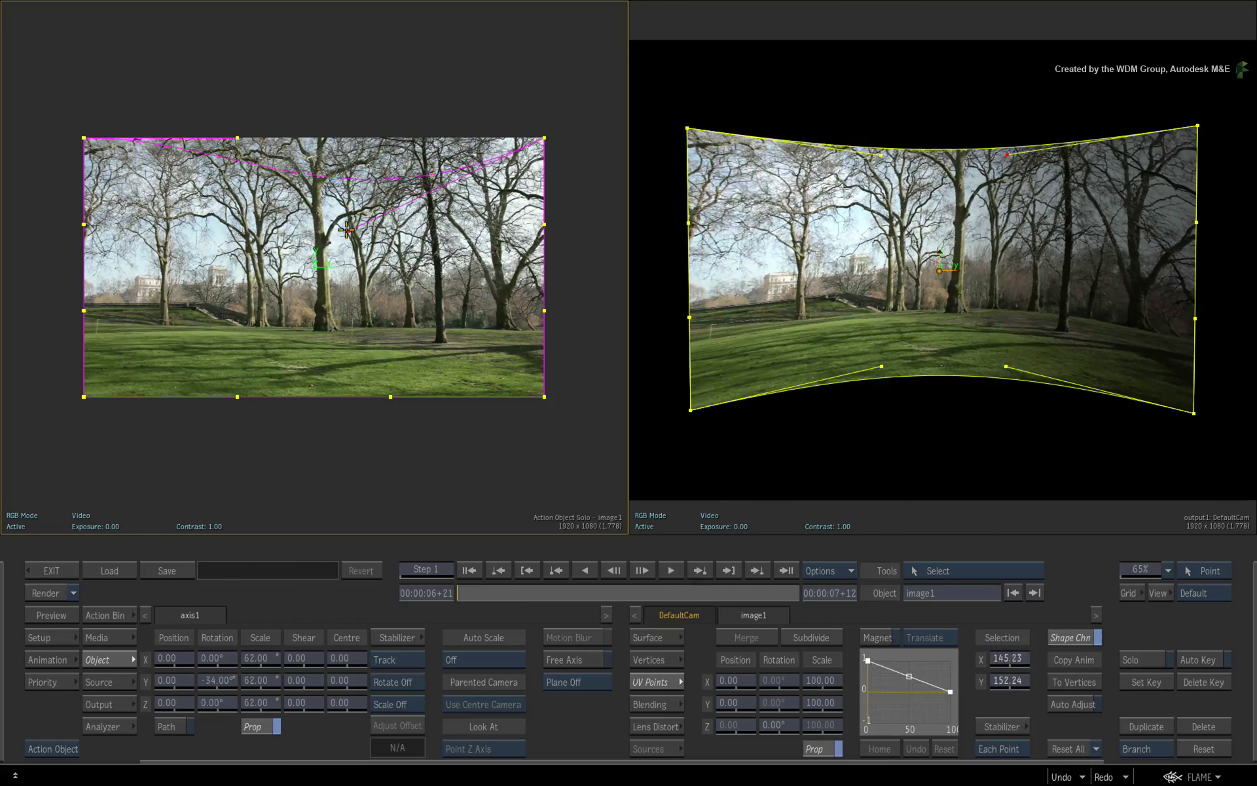
click(237, 138)
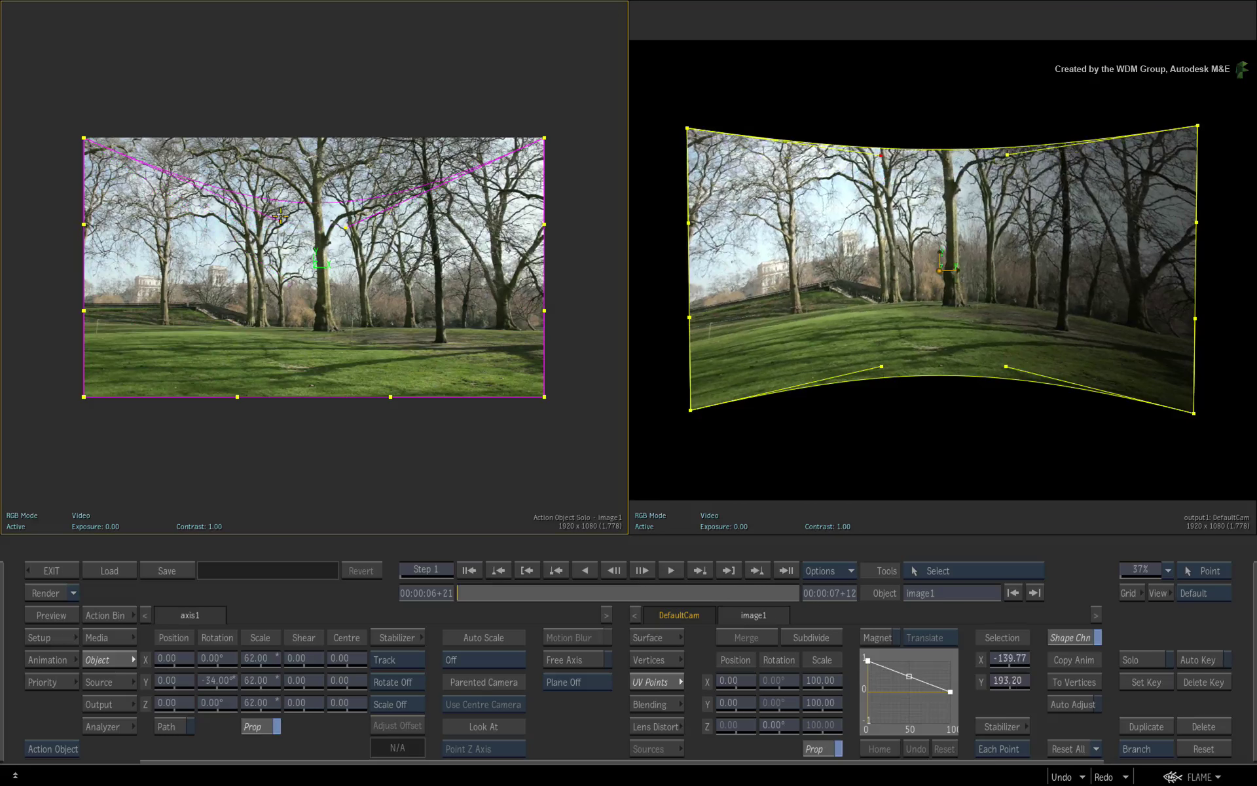
key(ctrl+z)
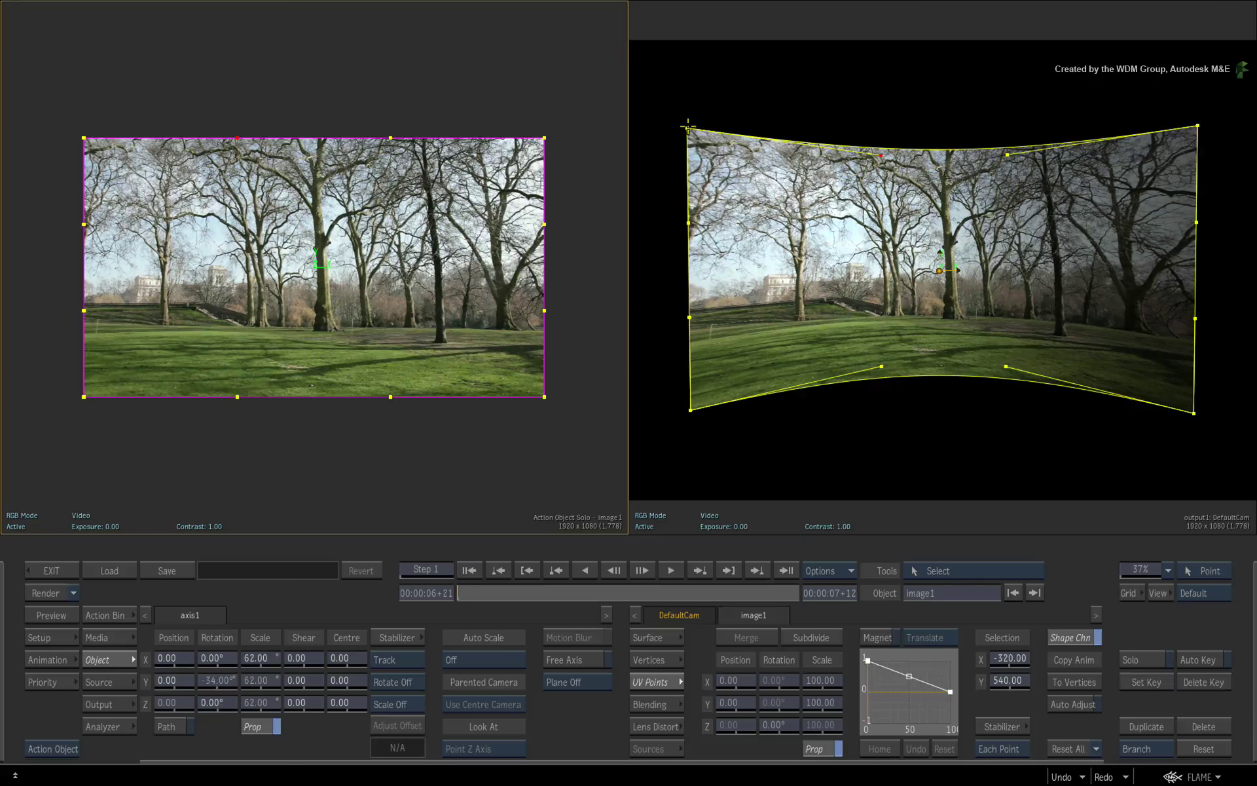
Try moving the surface's top-left corner outward in the camera result view, and undo the change
drag(687, 126, 571, 2)
drag(630, 18, 856, 98)
key(ctrl+z)
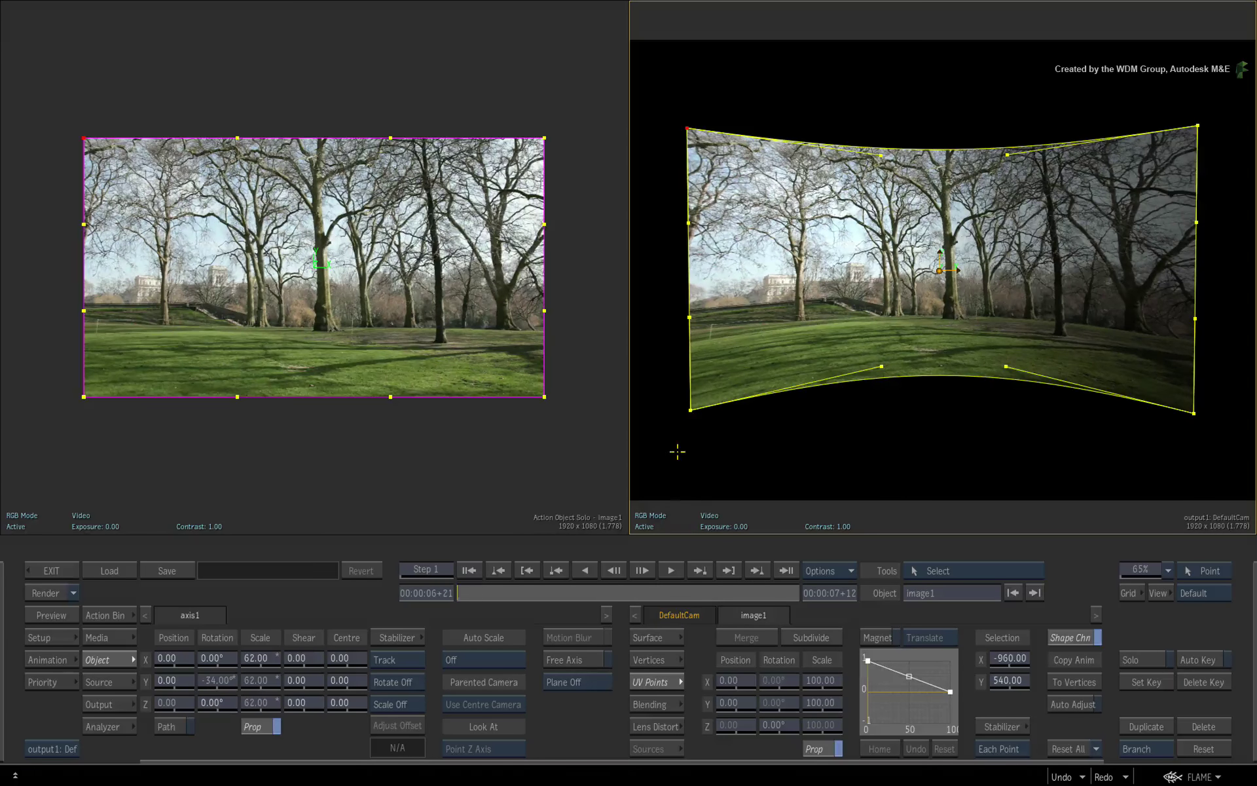
Return to vertex editing and try moving the surface's bottom-left corner inward in the result view, undoing the move
click(671, 659)
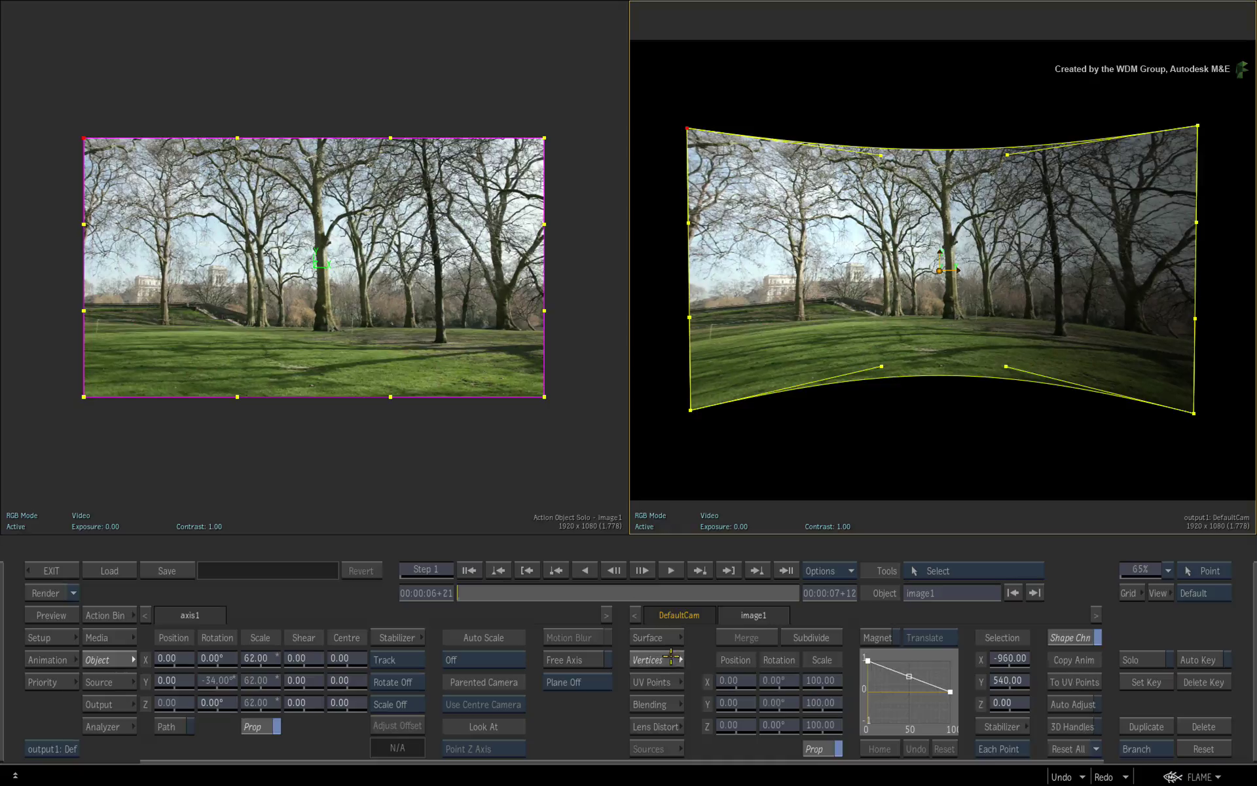
drag(689, 409, 915, 348)
key(ctrl+z)
Try moving the bottom-right UV point in the solo view and the top-right vertex in the result view, undoing each move
drag(537, 394, 509, 438)
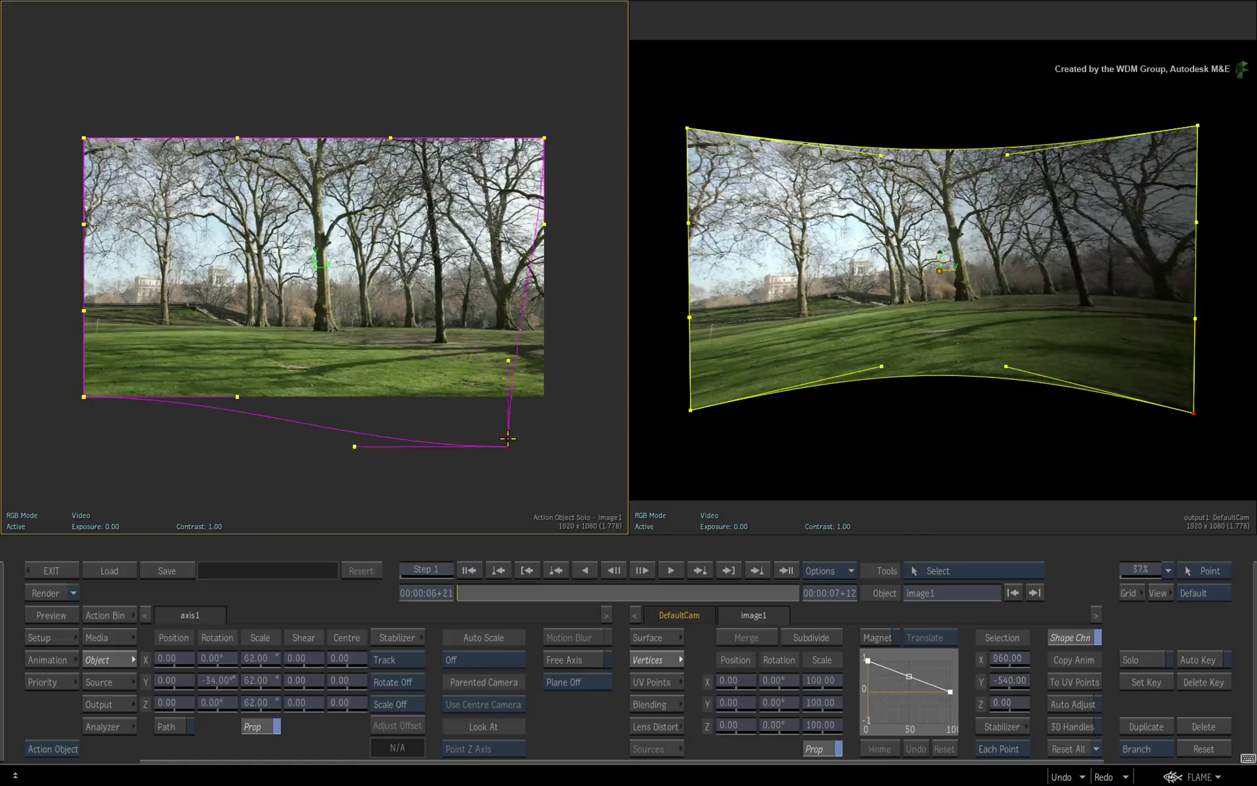
key(ctrl+z)
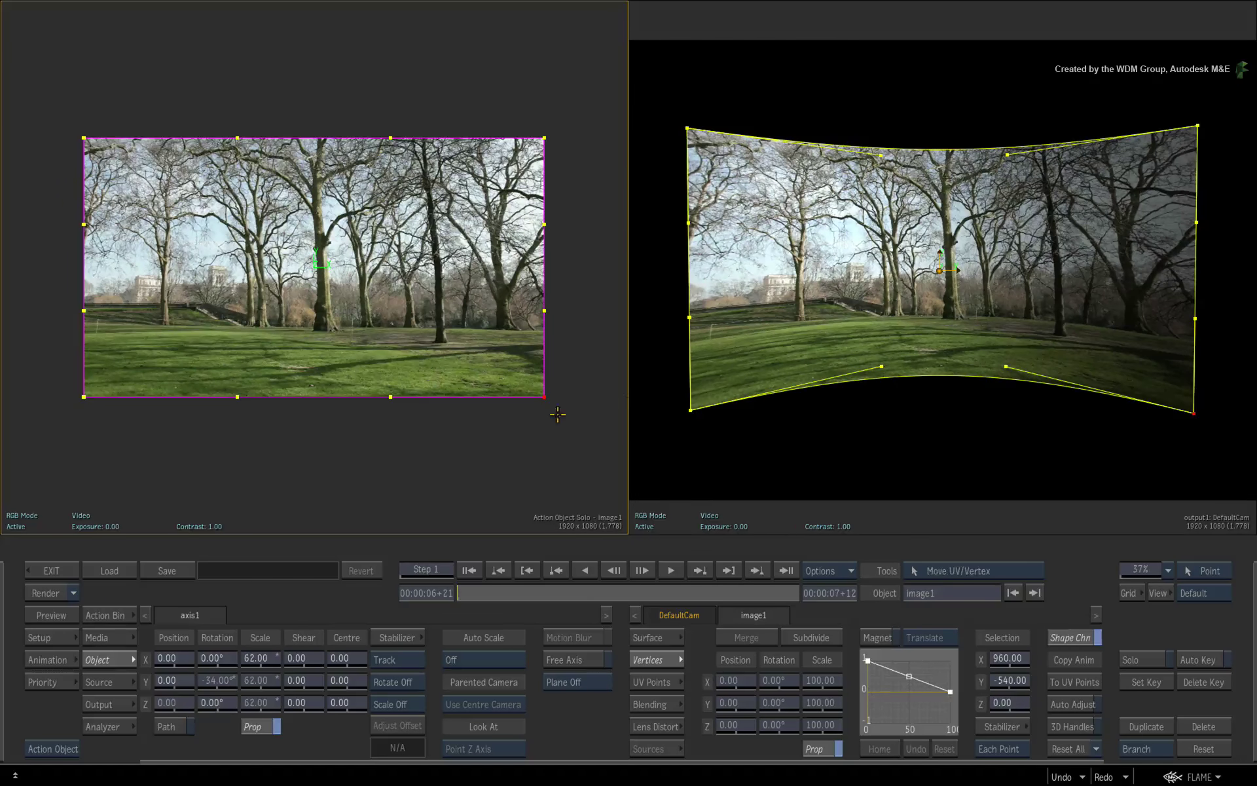
drag(1198, 125, 1117, 144)
key(ctrl+z)
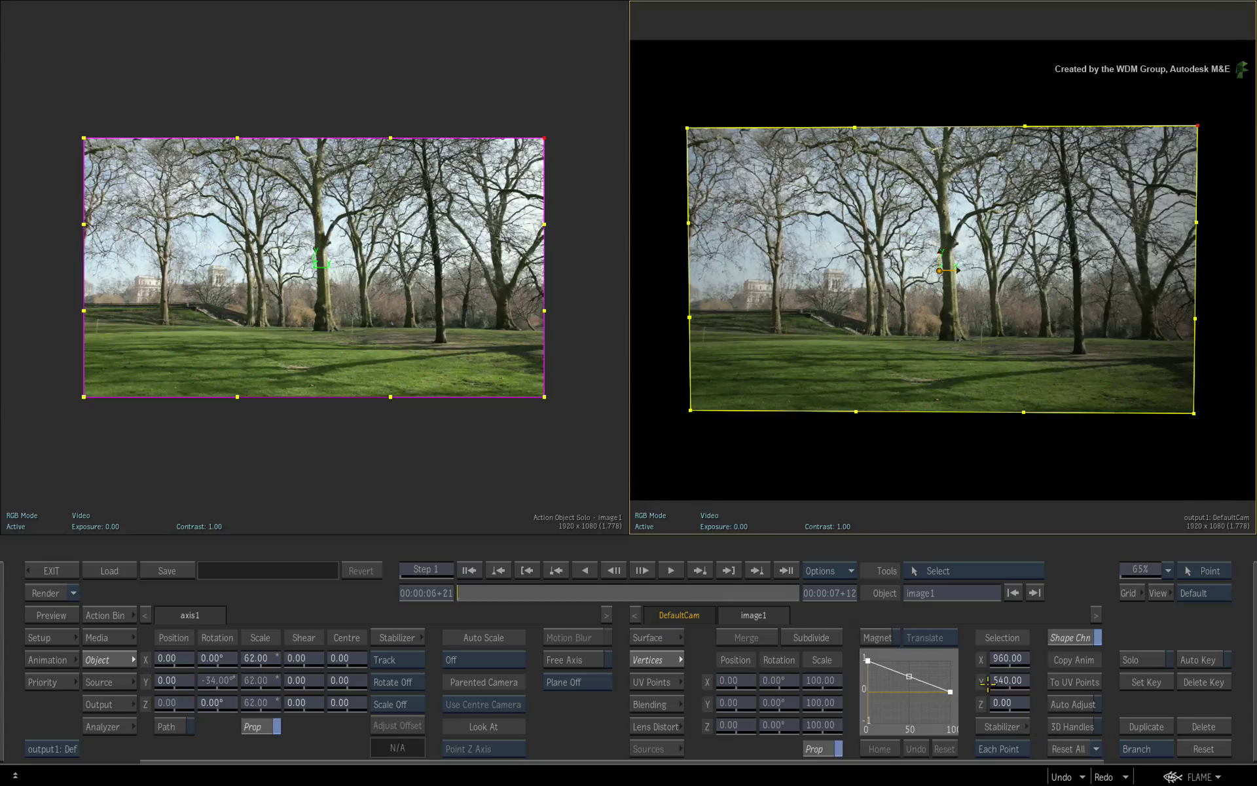
Set the image's surface type back to Flat, and change it to Bilinear
click(671, 638)
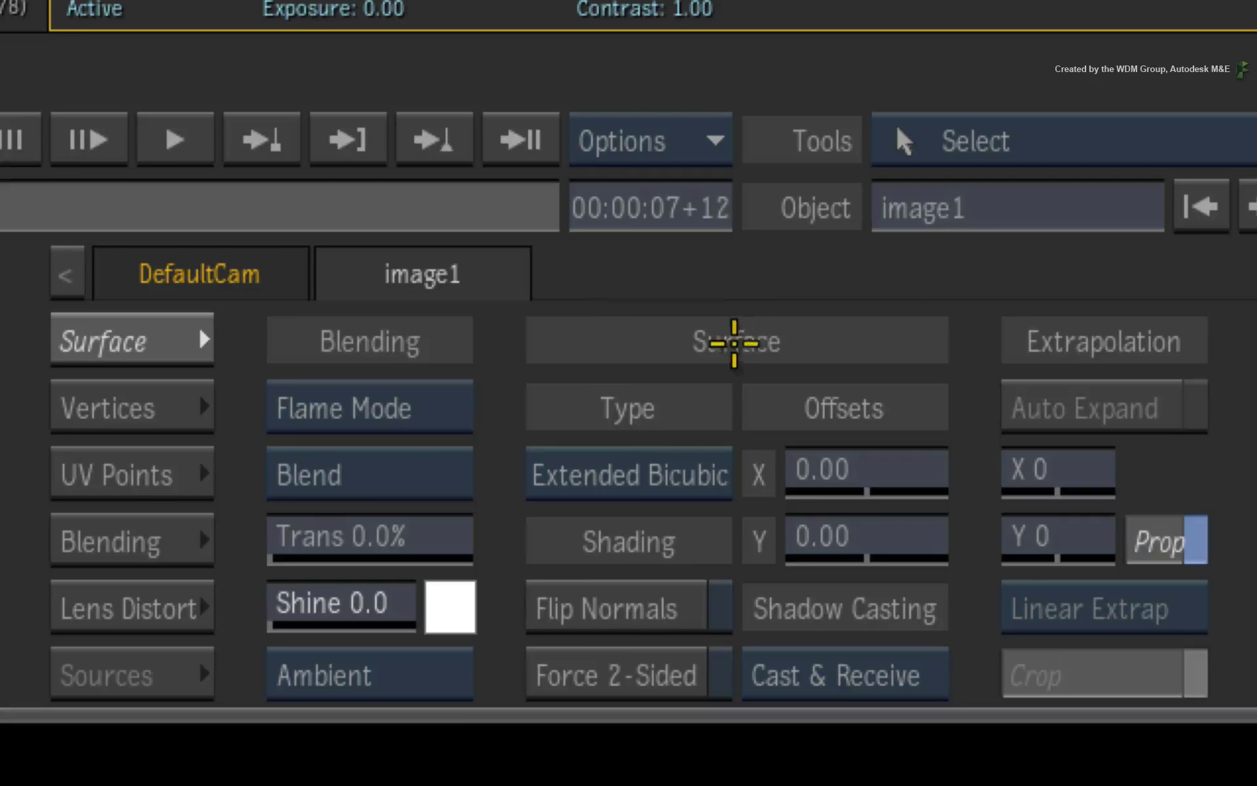
click(846, 681)
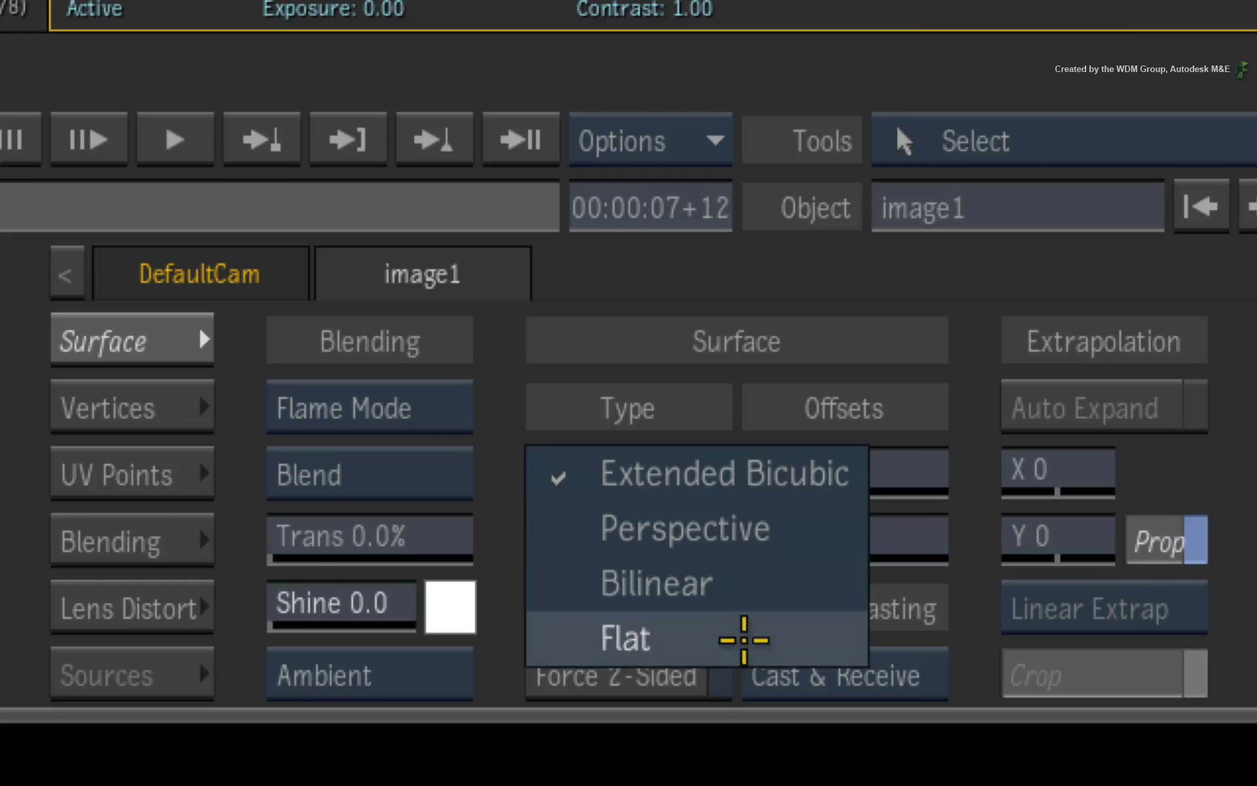
click(742, 630)
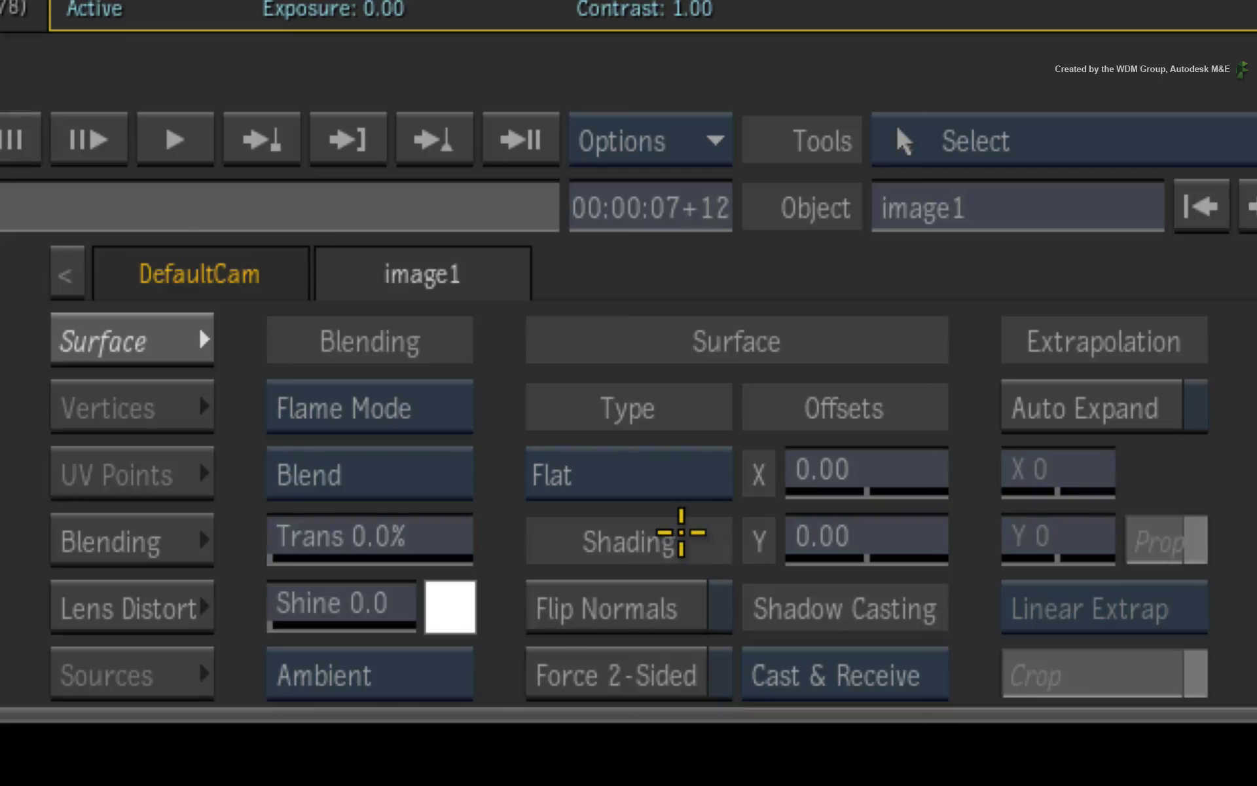
click(677, 488)
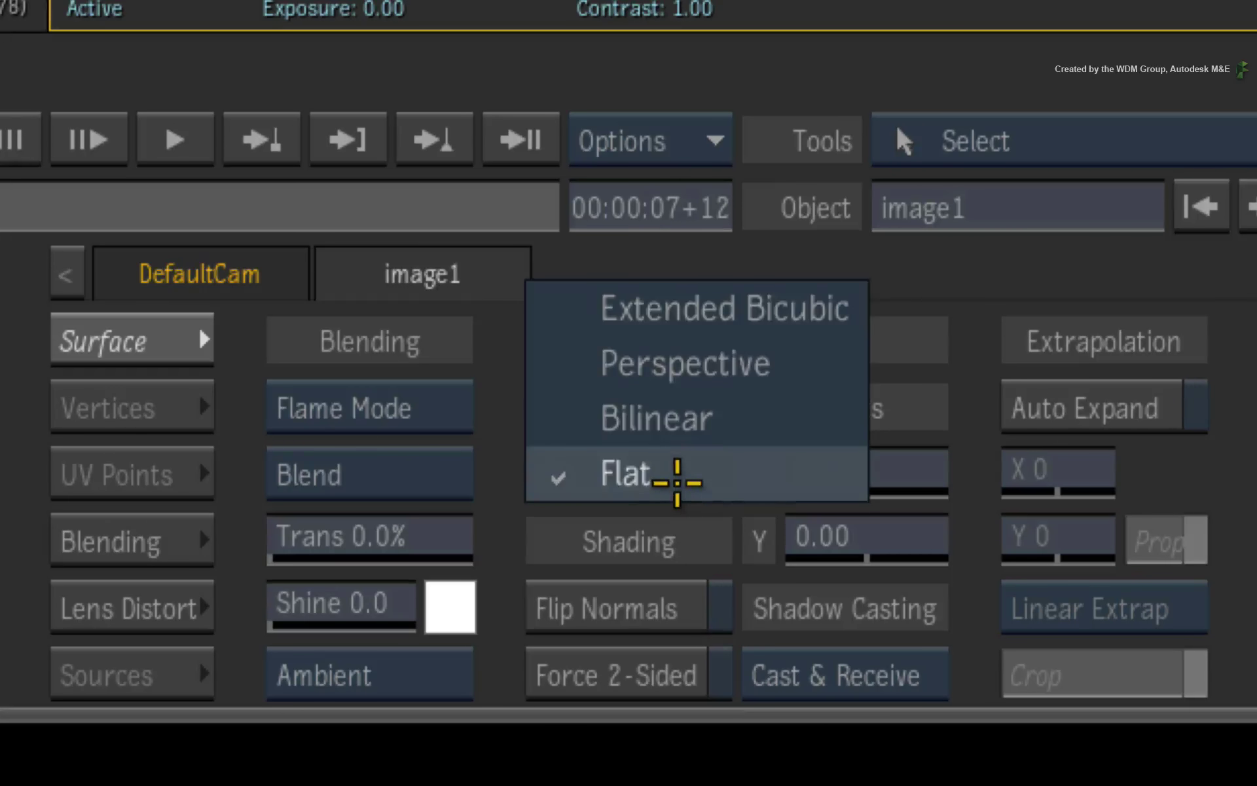
click(727, 420)
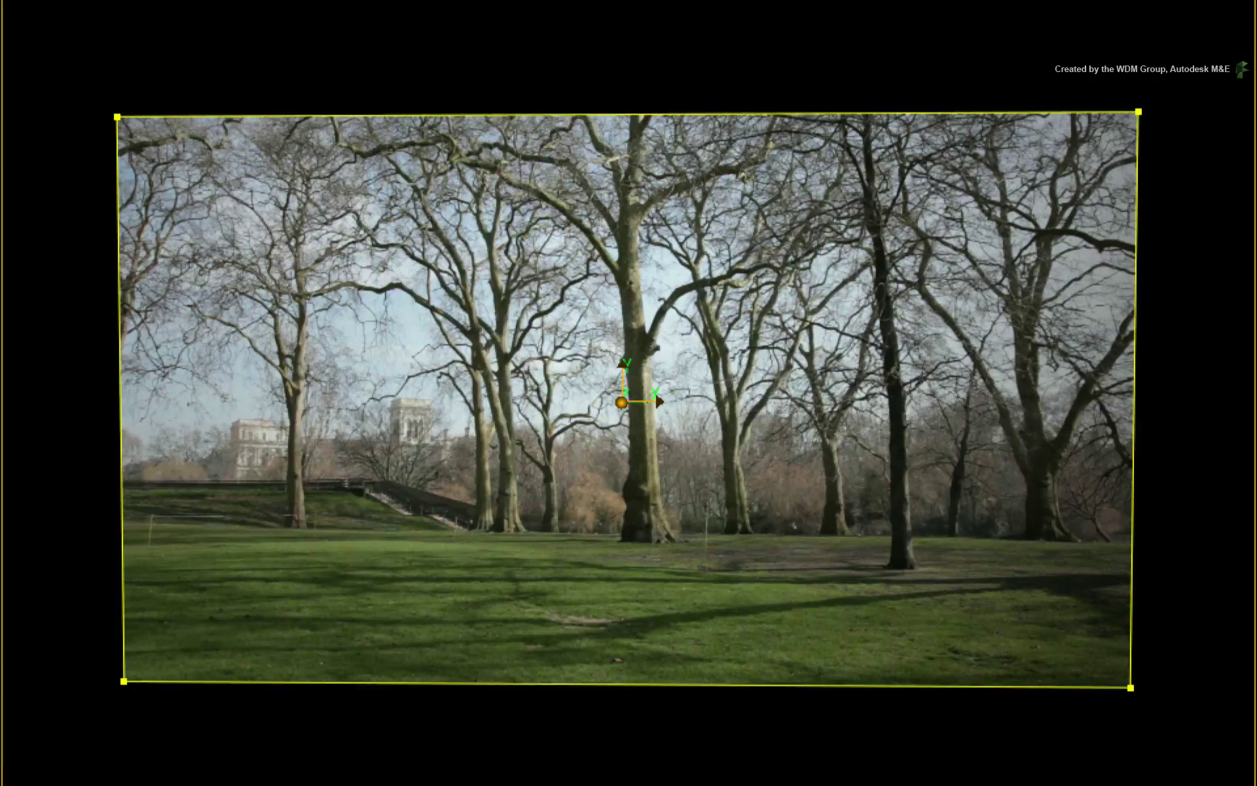
Move the bilinear surface's top-left vertex outward and its top-right vertex inward to skew the image
drag(118, 116, 71, 89)
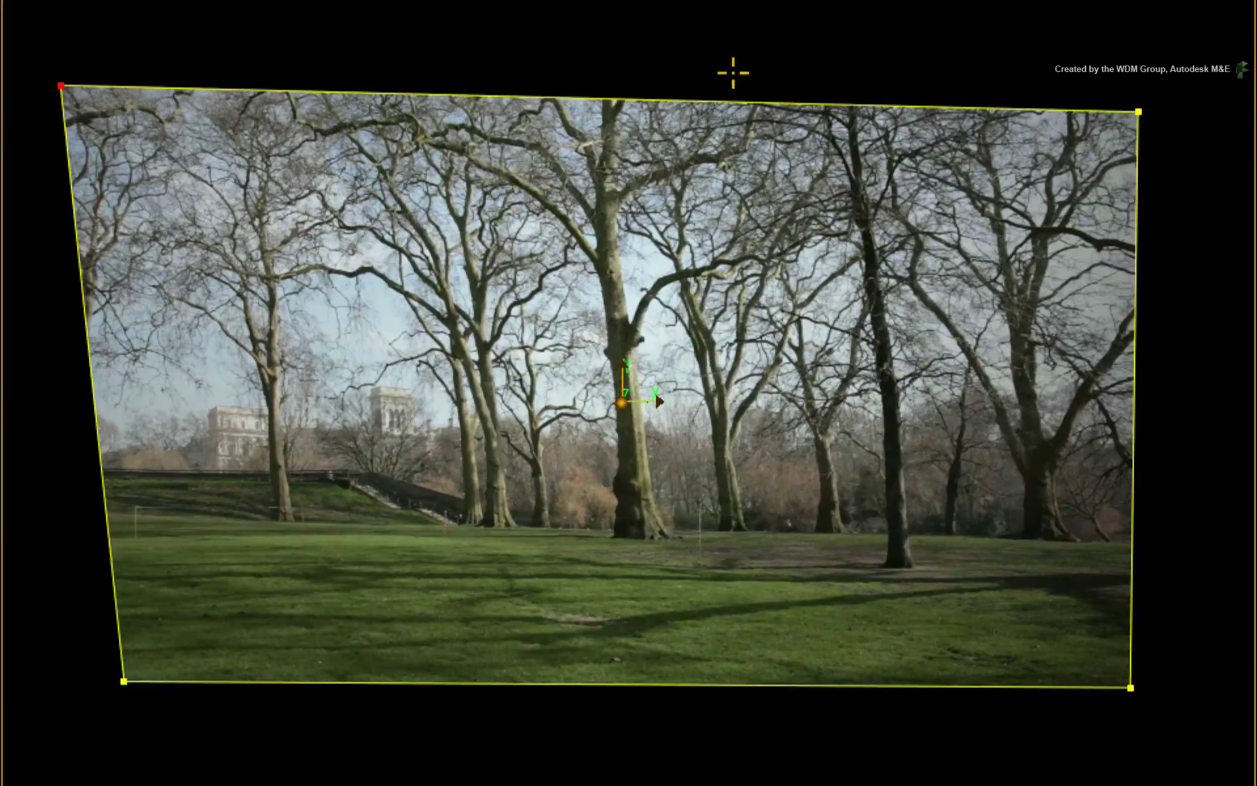
drag(1138, 111, 808, 87)
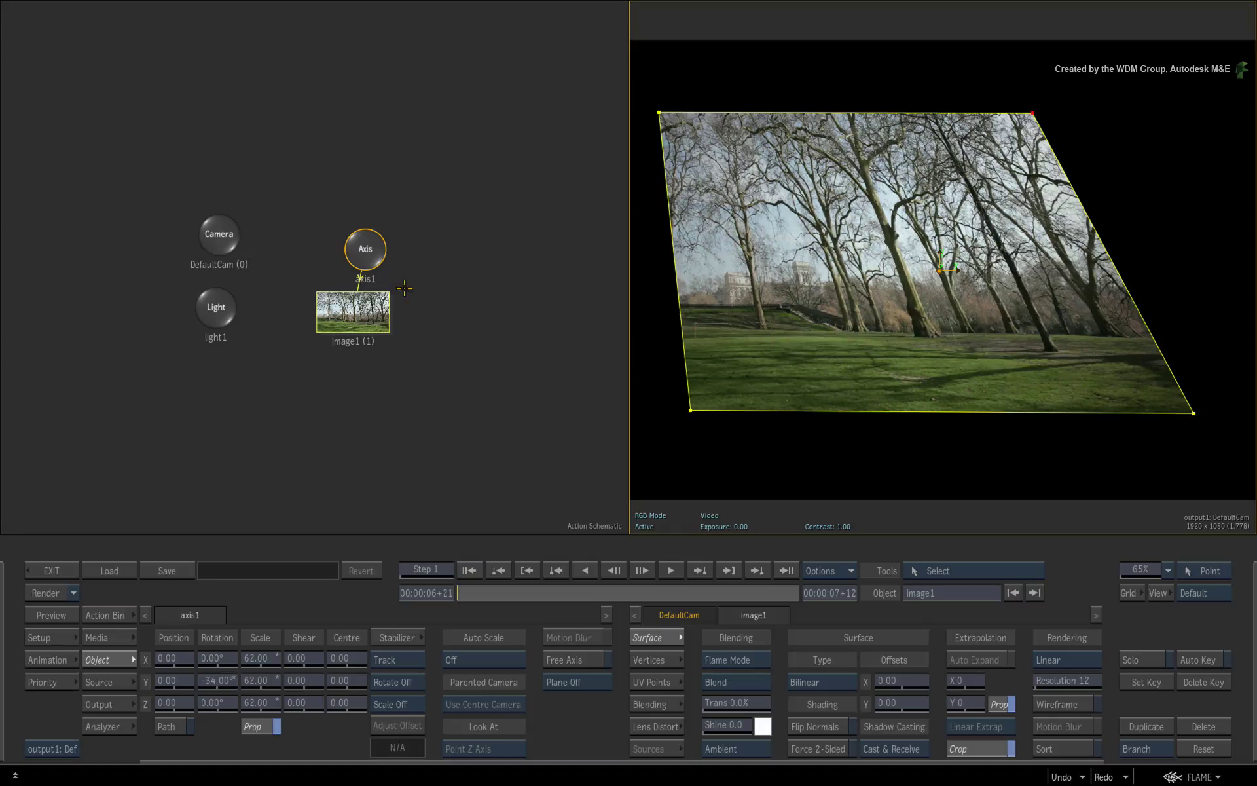
Show the image's solo view and move all four UV points of the bilinear surface inward to distort the picture
key(F4)
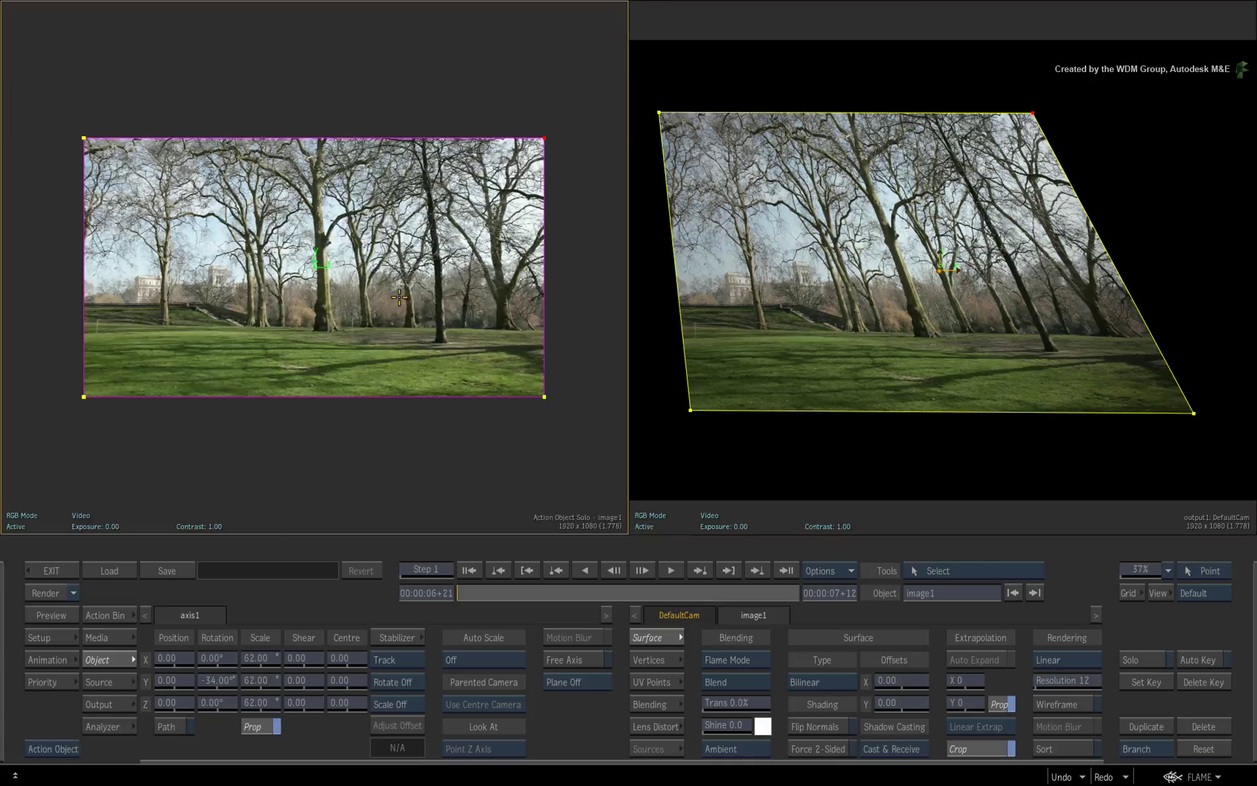
drag(545, 138, 372, 263)
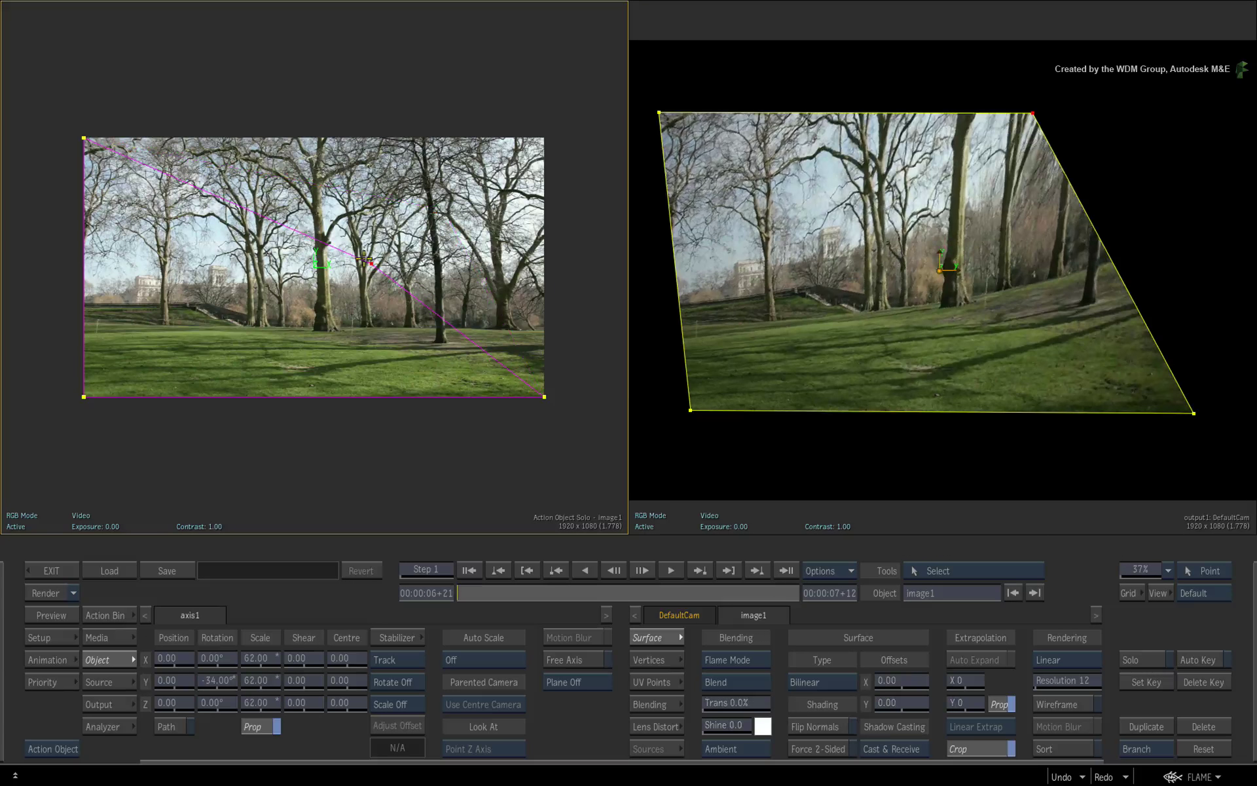
drag(81, 134, 233, 245)
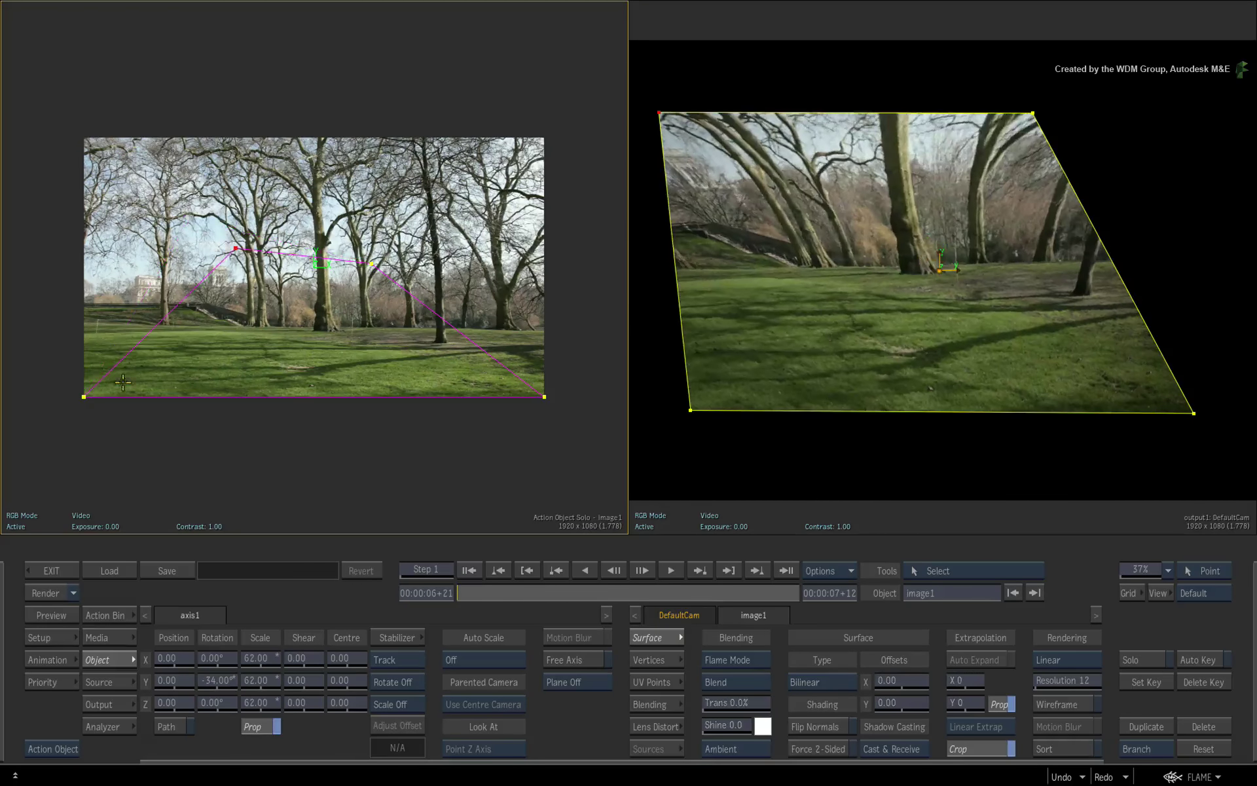
drag(83, 396, 210, 330)
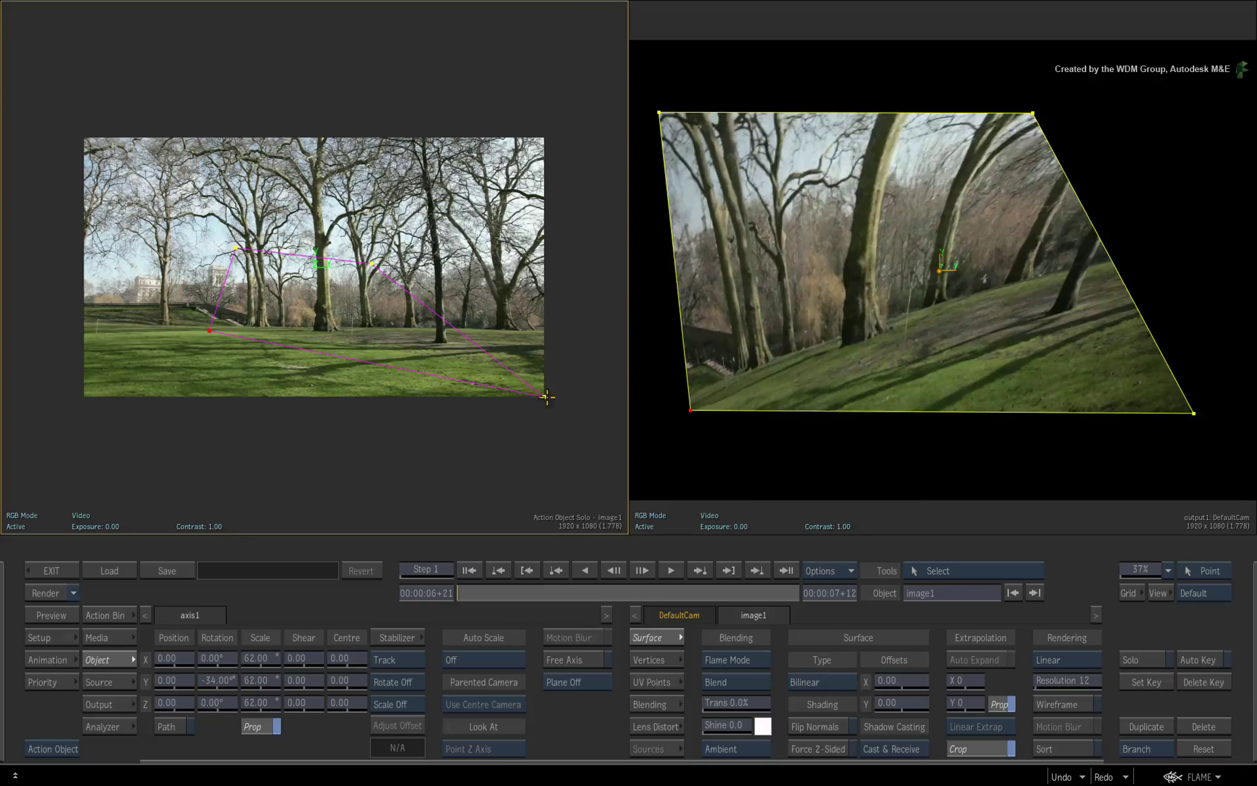
drag(544, 396, 374, 338)
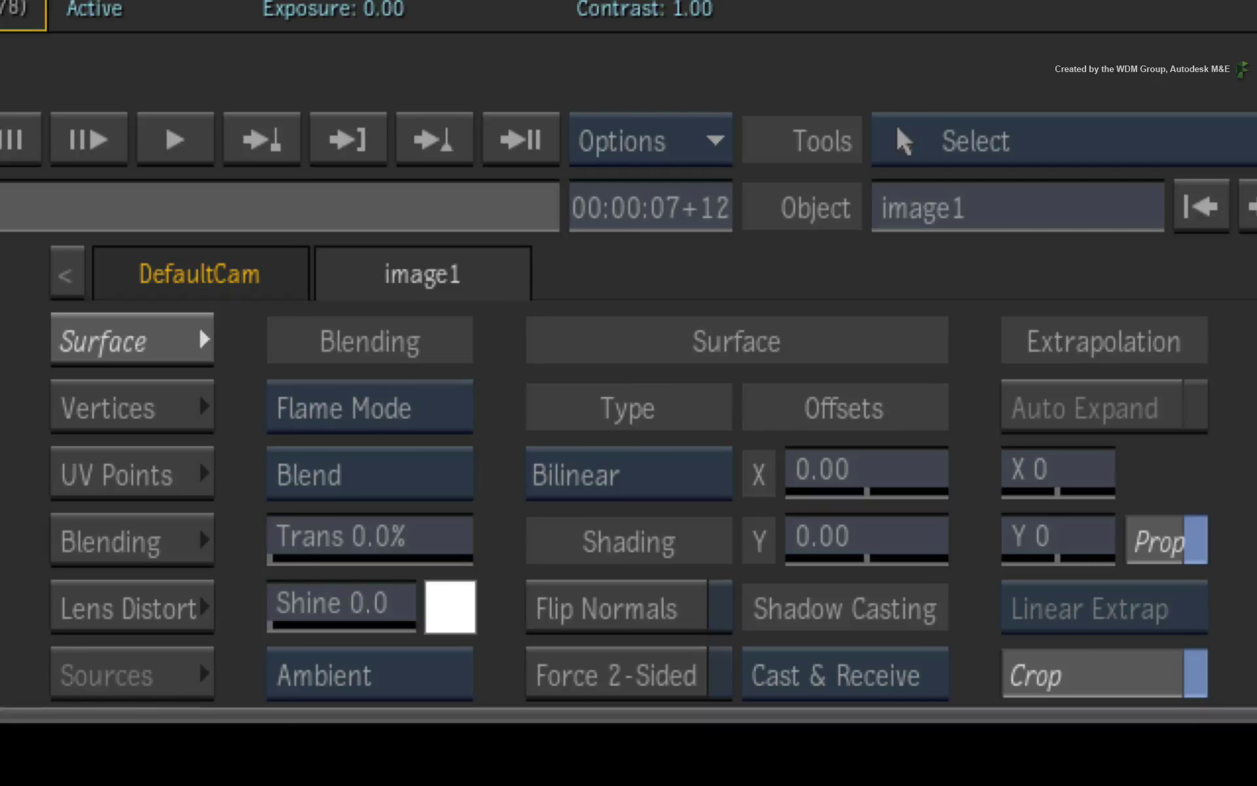
Set the image's surface type to Perspective, and move its top-left vertex down and its bottom-left vertex up
click(667, 477)
click(699, 421)
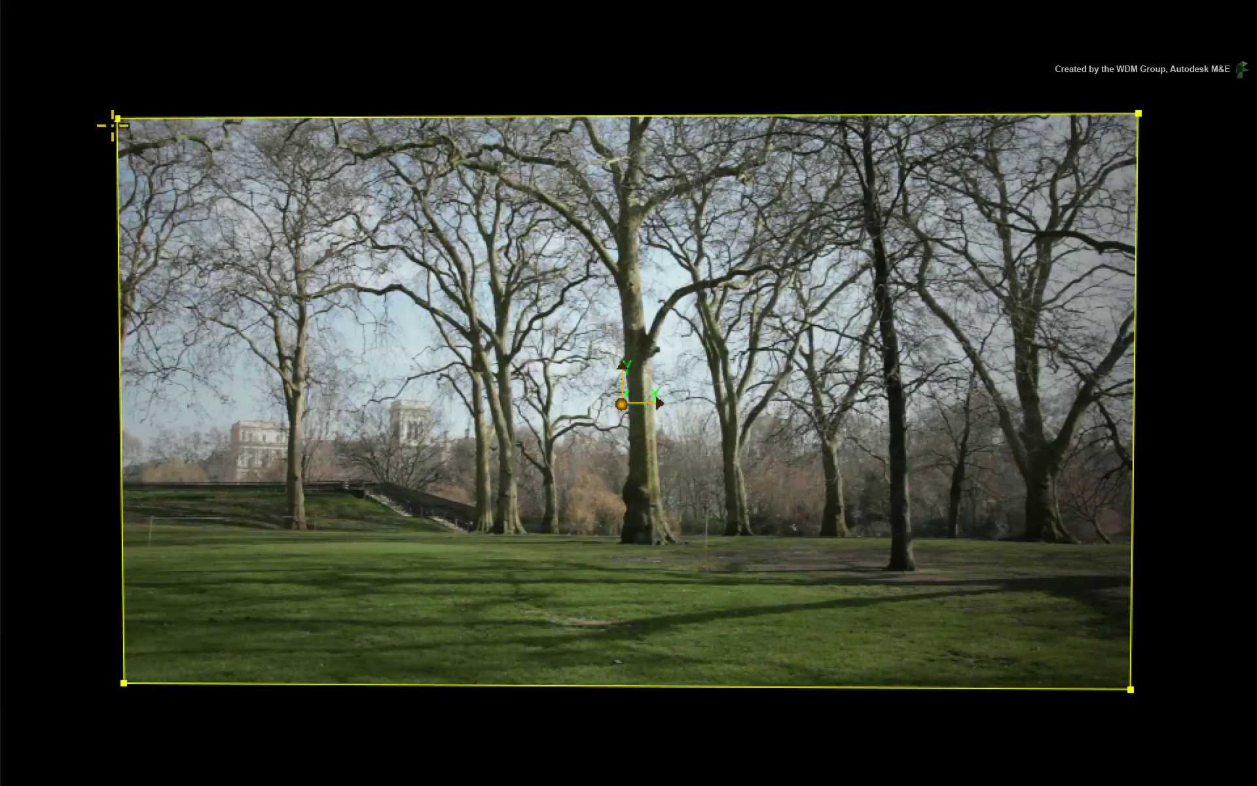
drag(112, 125, 133, 383)
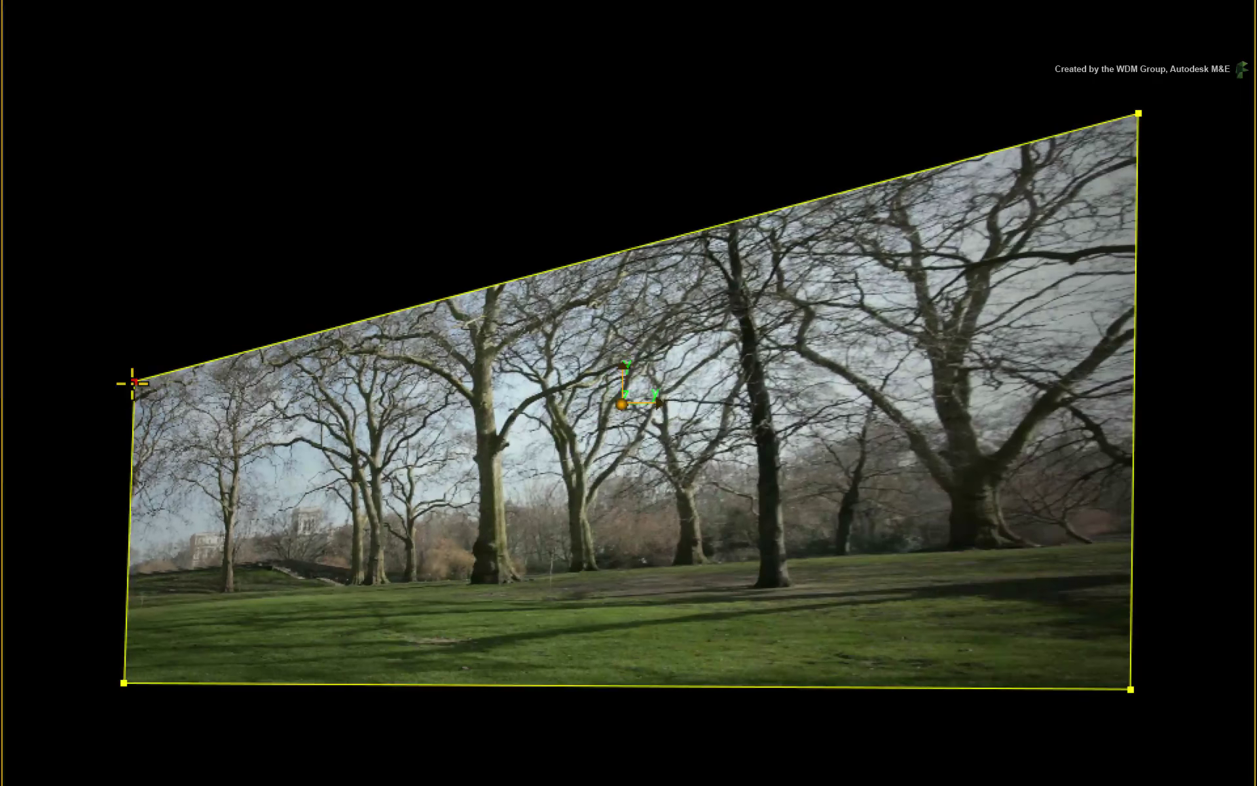
drag(119, 684, 127, 543)
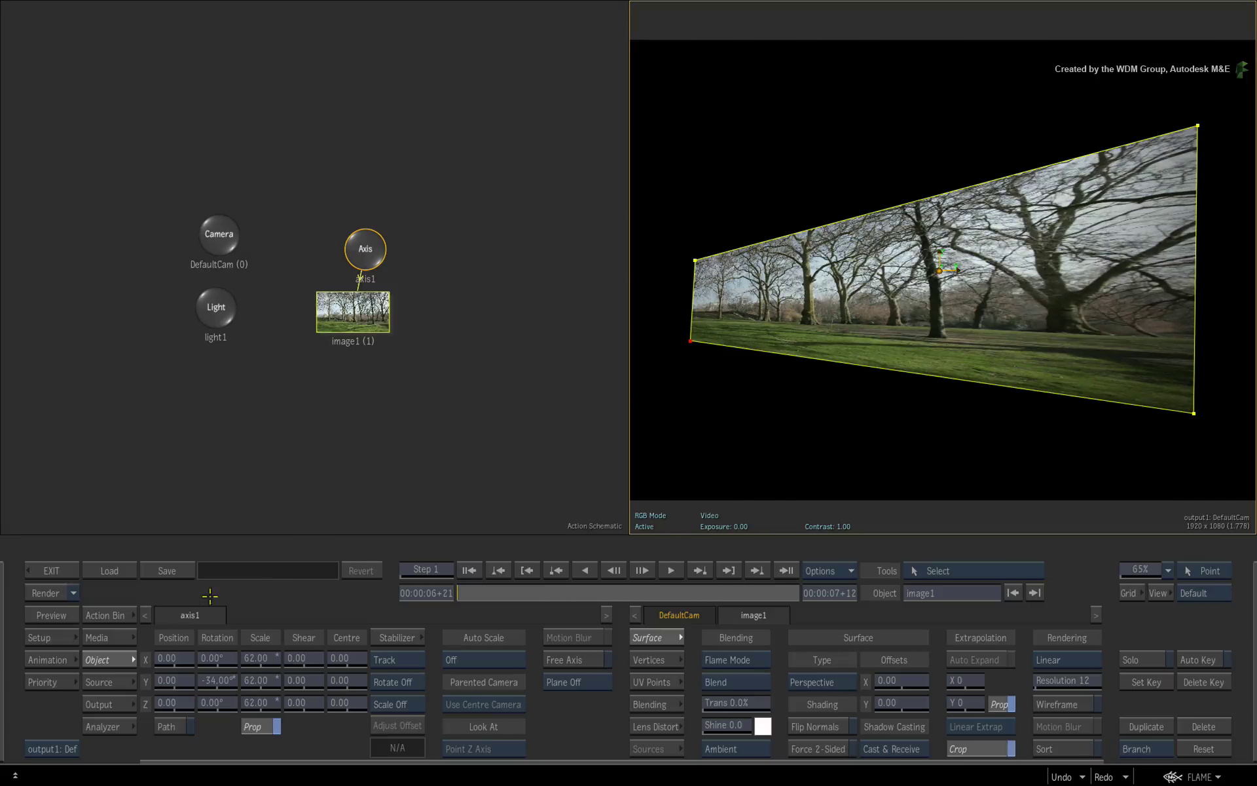
Locate the Perspective Grid node among the available Action nodes, and view the perspective surface from a slightly different angle
click(108, 615)
key(p)
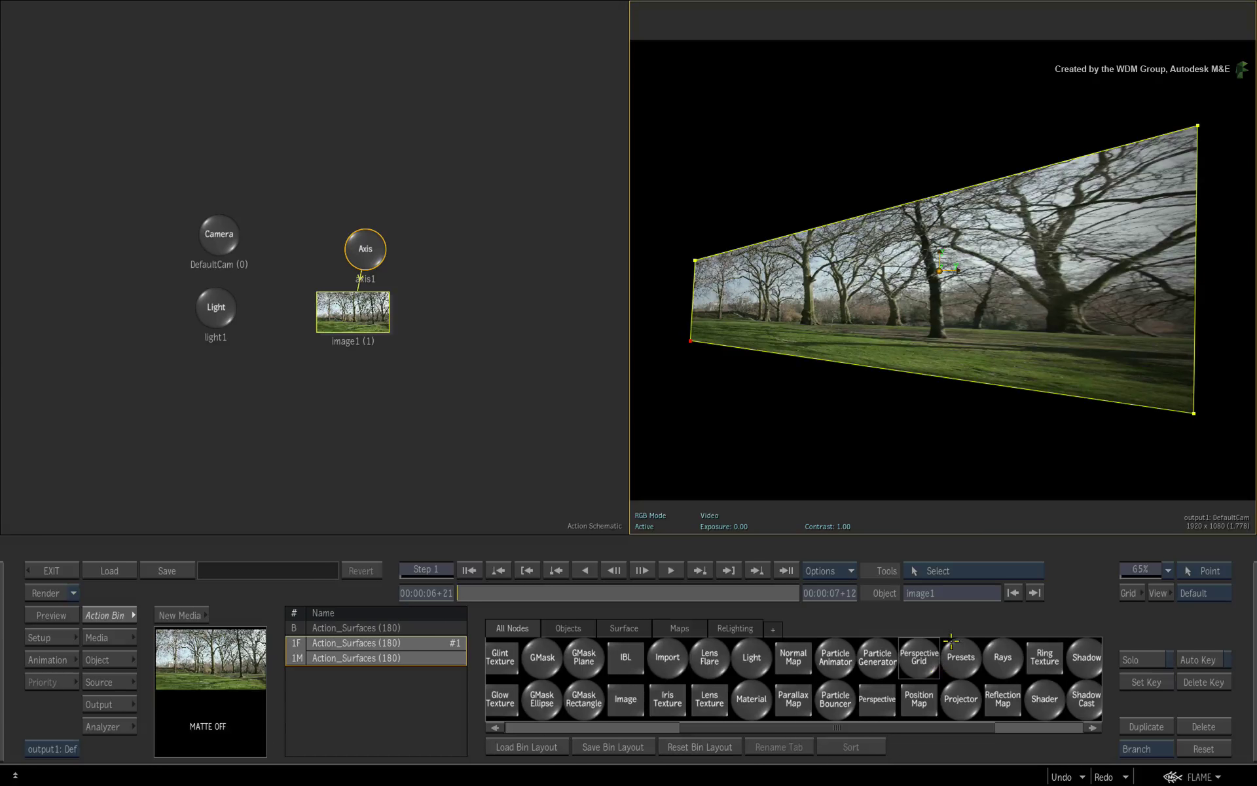
drag(689, 340, 699, 338)
key(o)
drag(907, 263, 860, 318)
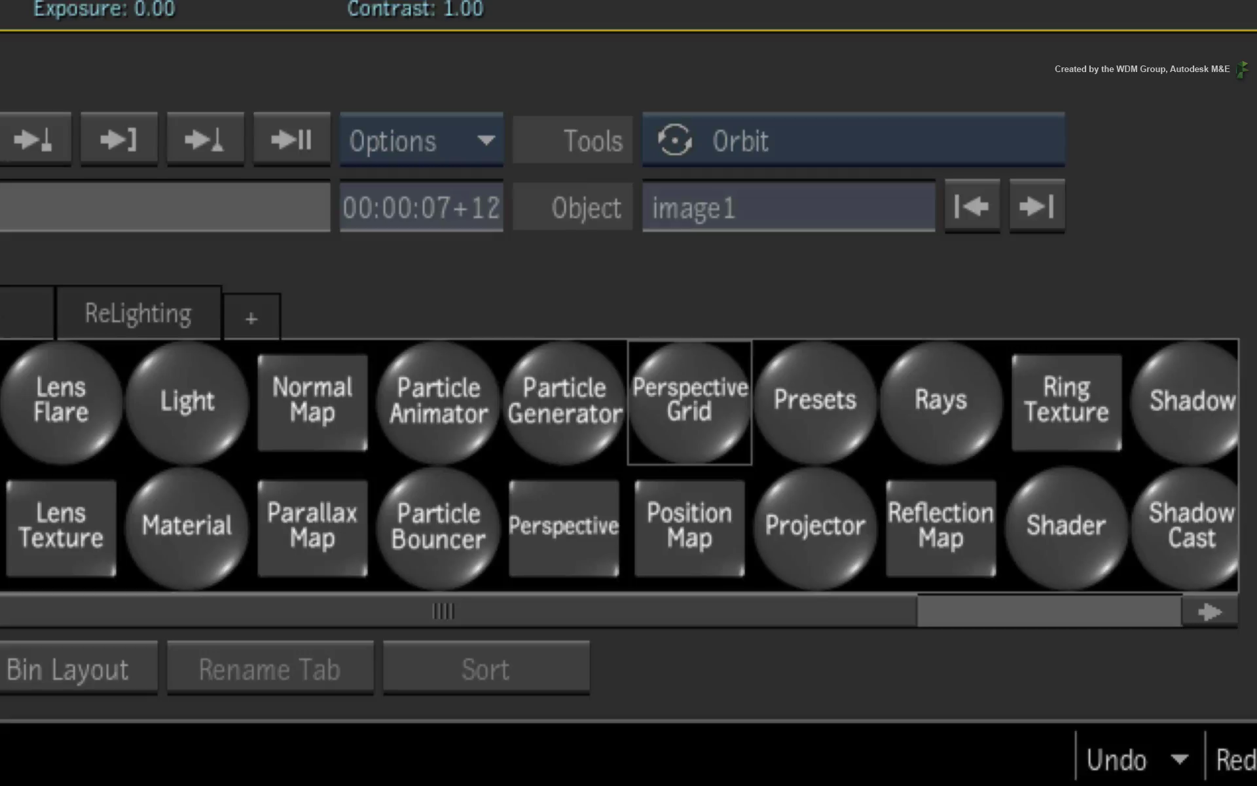
key(s)
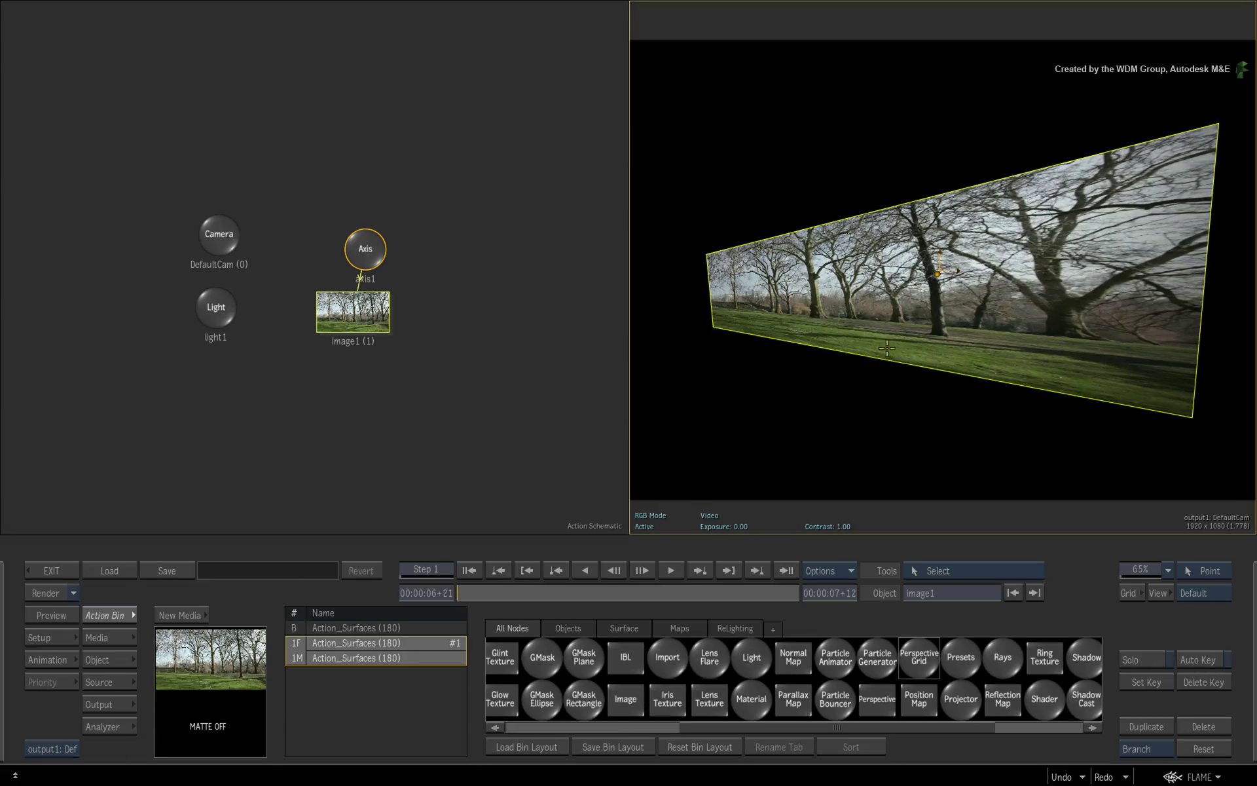
Set the image's surface type to Extended Bicubic and bring up its vertex settings
click(113, 658)
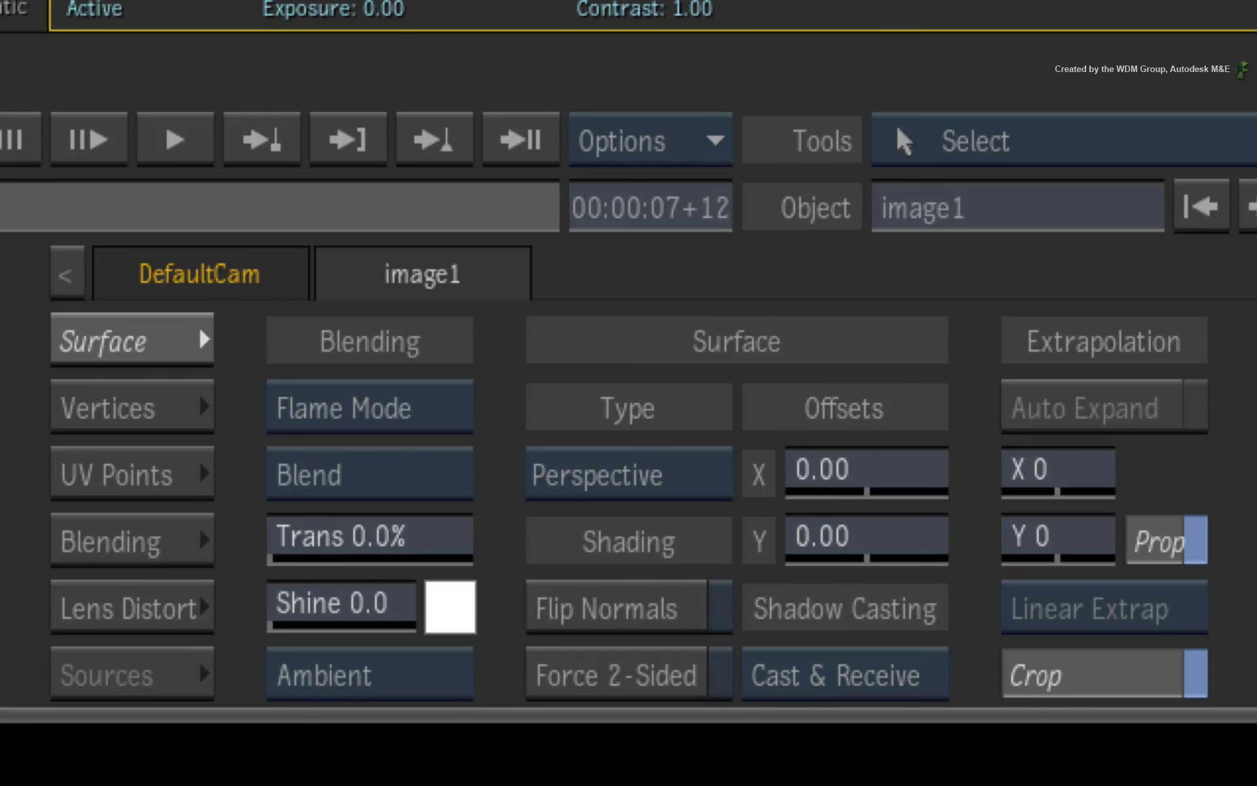
click(688, 470)
click(708, 419)
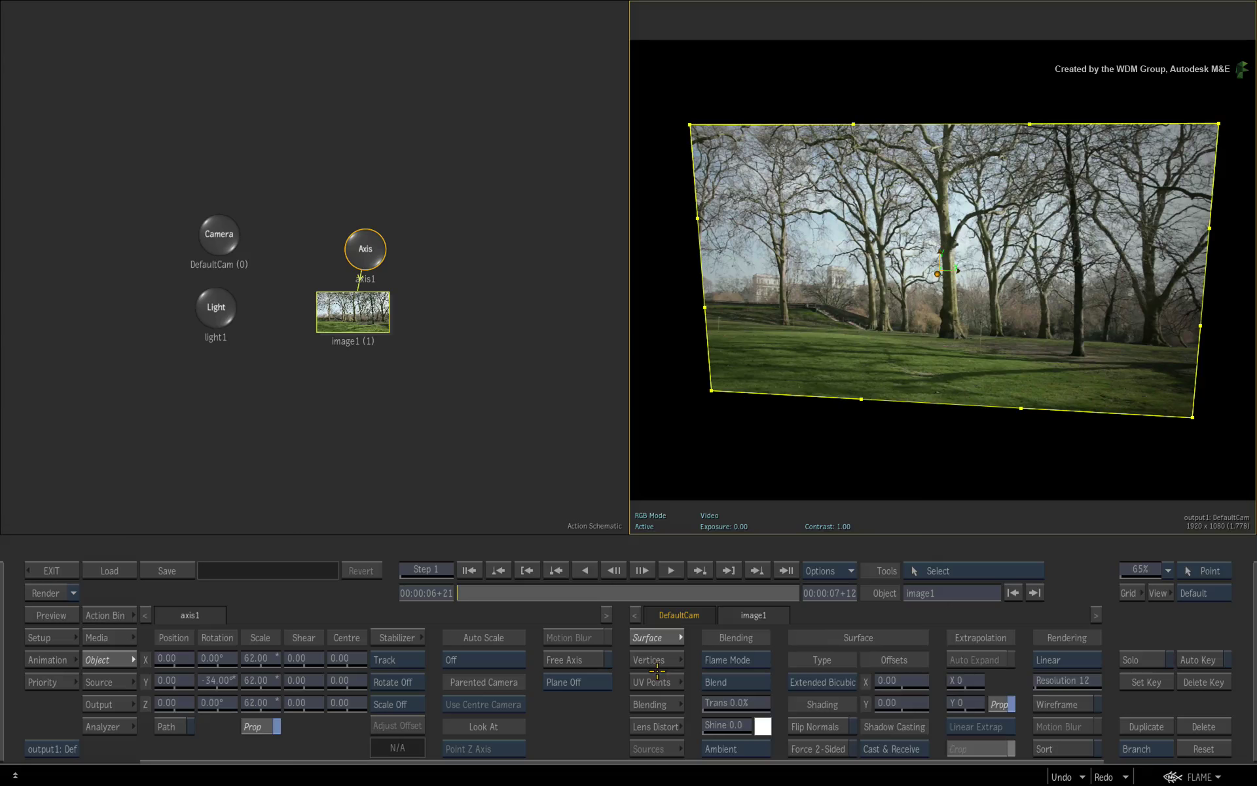
click(657, 665)
Show the solo view beside an angled result view, and try pulling the bottom edge's left tangent handle outward, undoing the move
drag(891, 324, 589, 339)
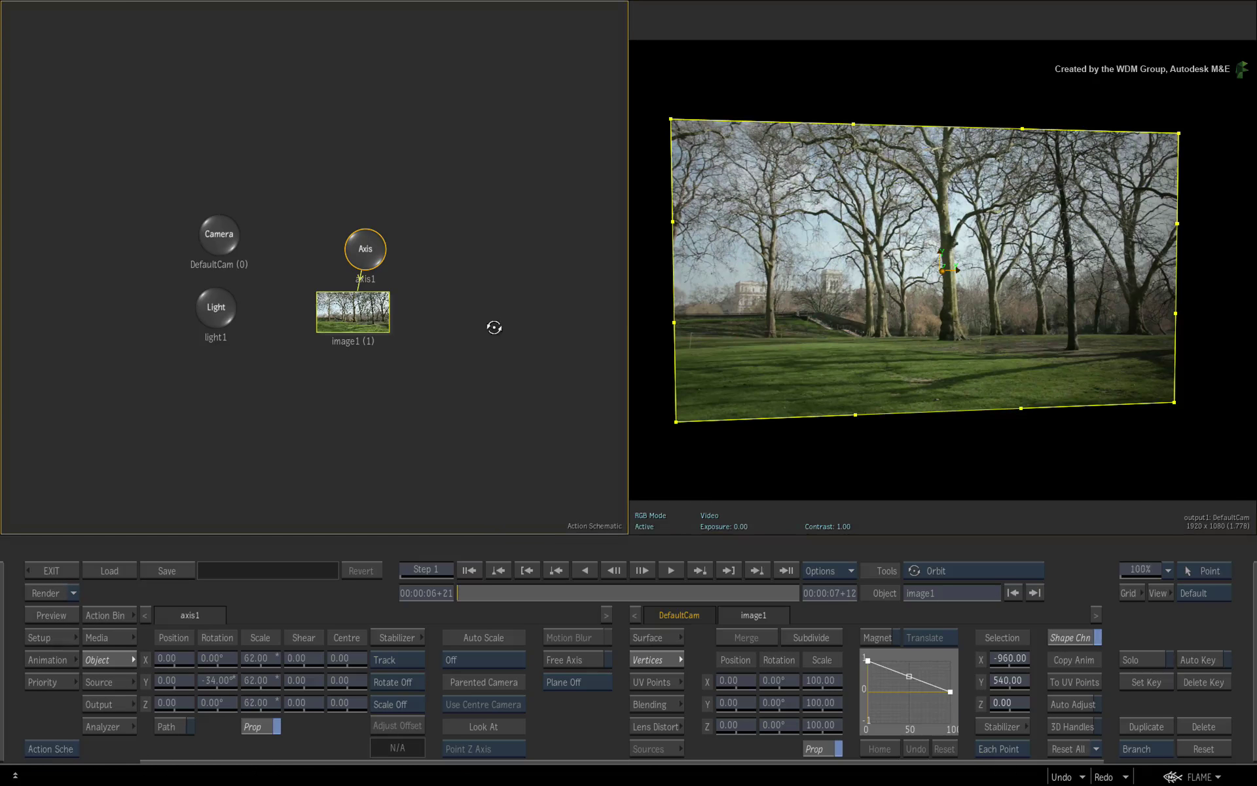
key(F8)
drag(967, 297, 1046, 302)
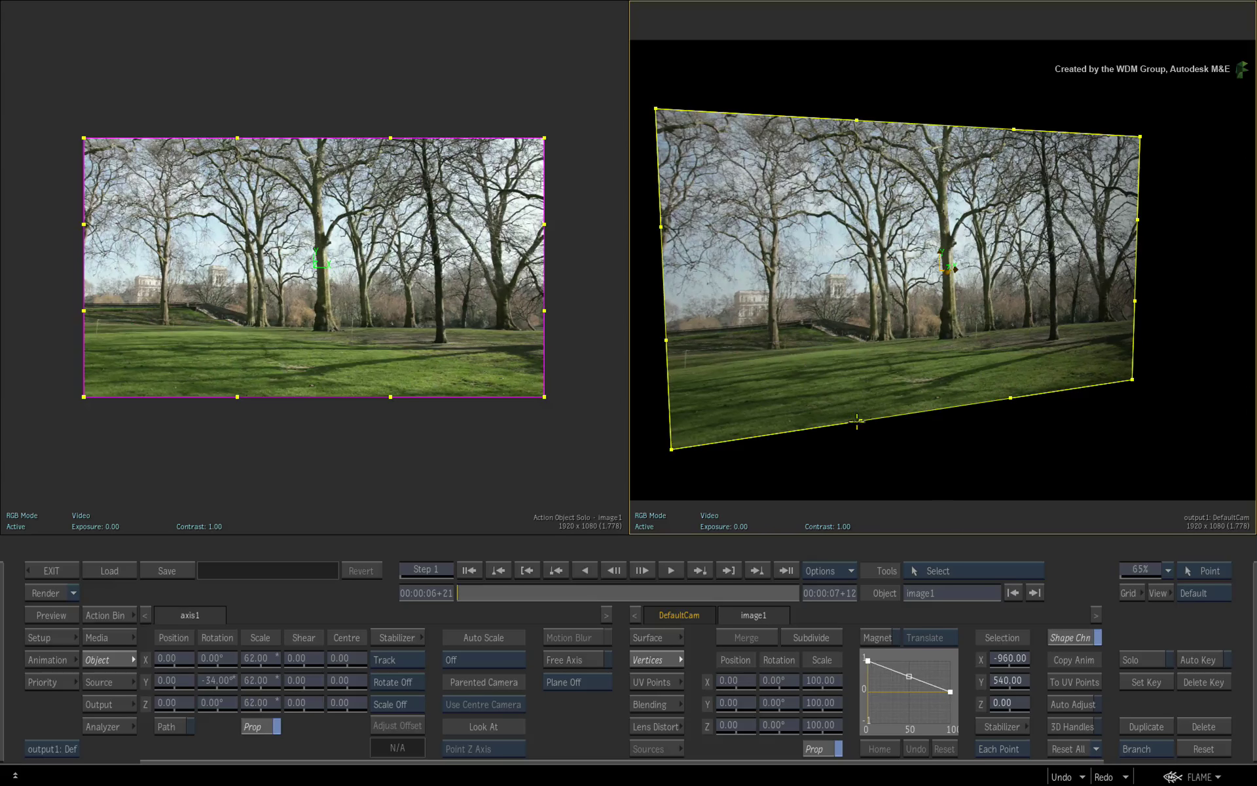
drag(856, 422, 965, 445)
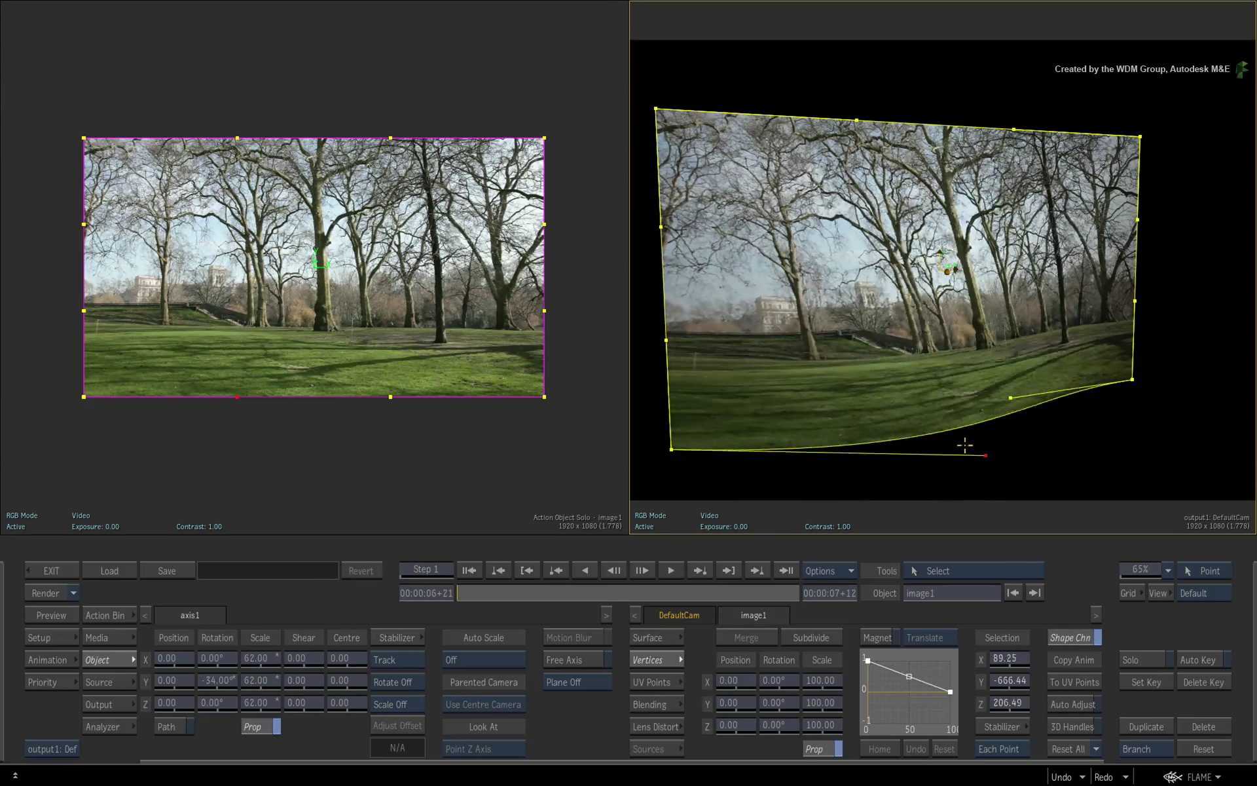
key(ctrl+z)
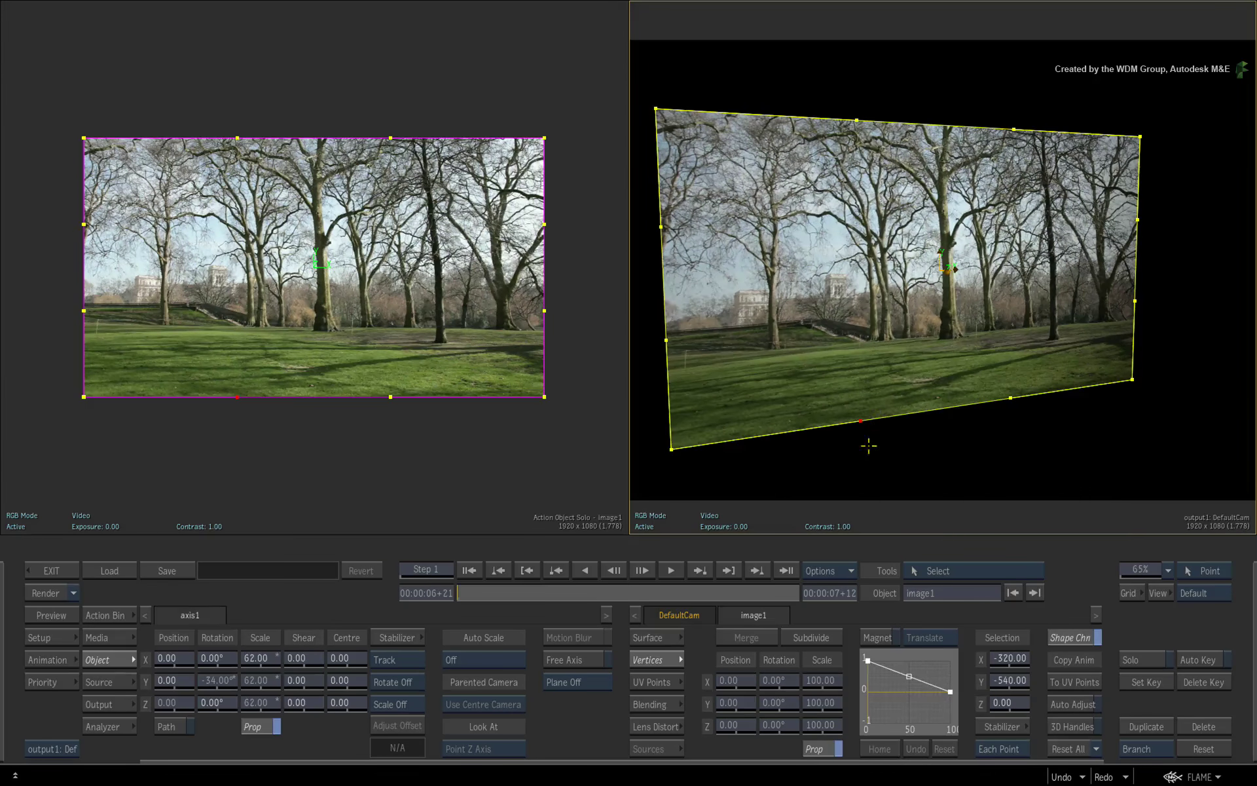
Subdivide the surface mesh three times, and merge it back to a single patch
click(815, 631)
click(817, 631)
click(820, 630)
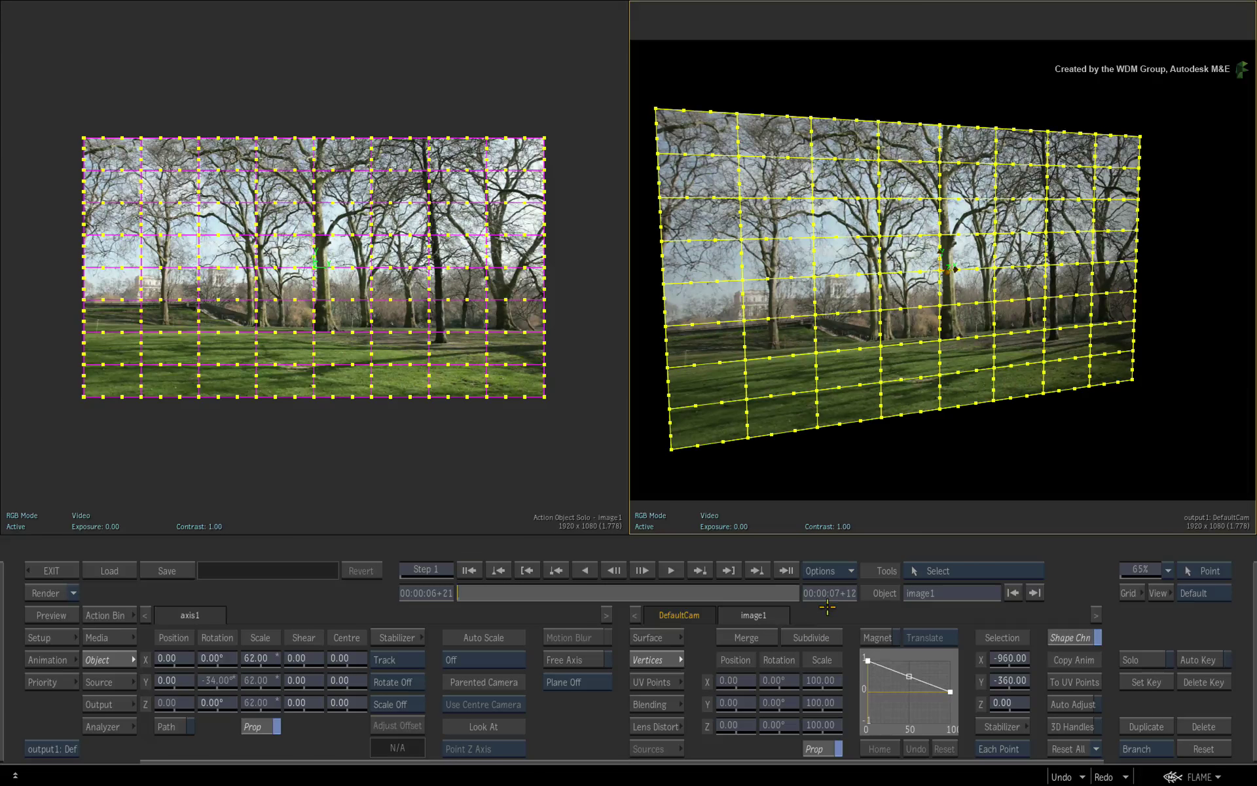
click(769, 635)
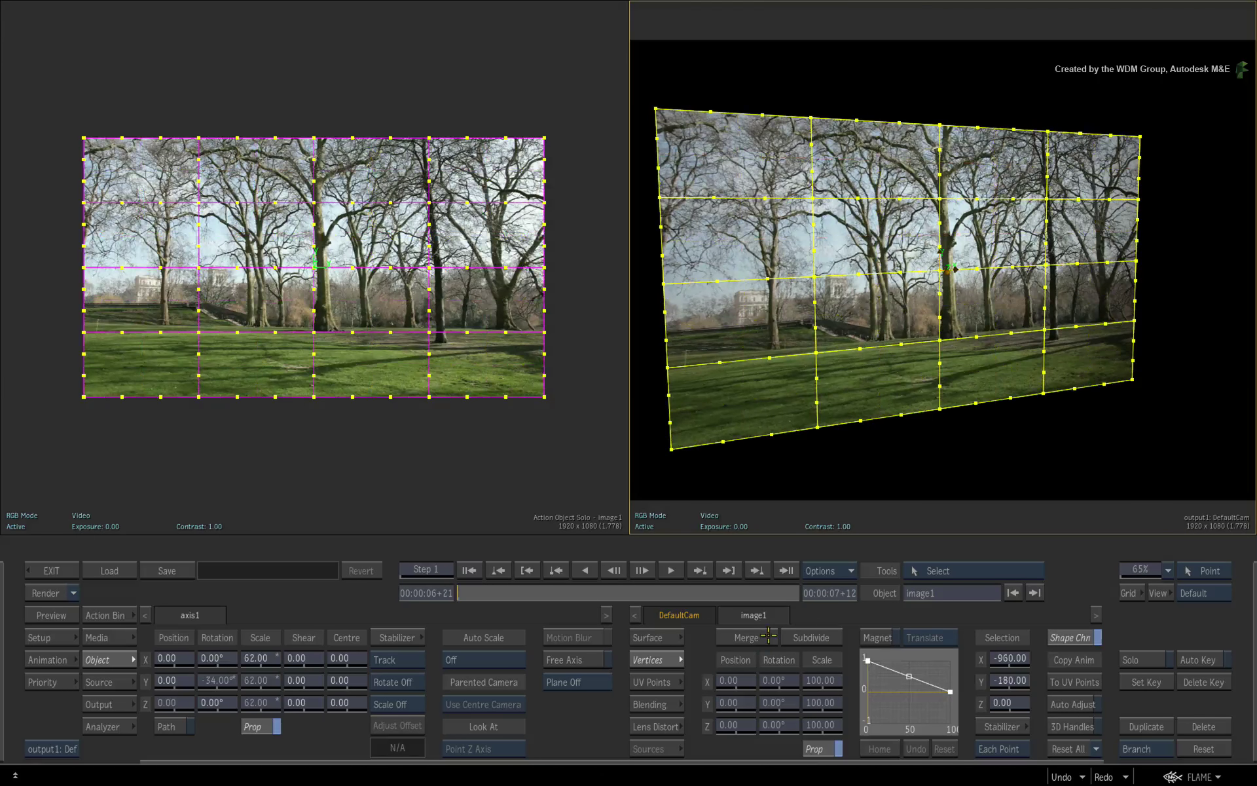
click(765, 634)
click(764, 635)
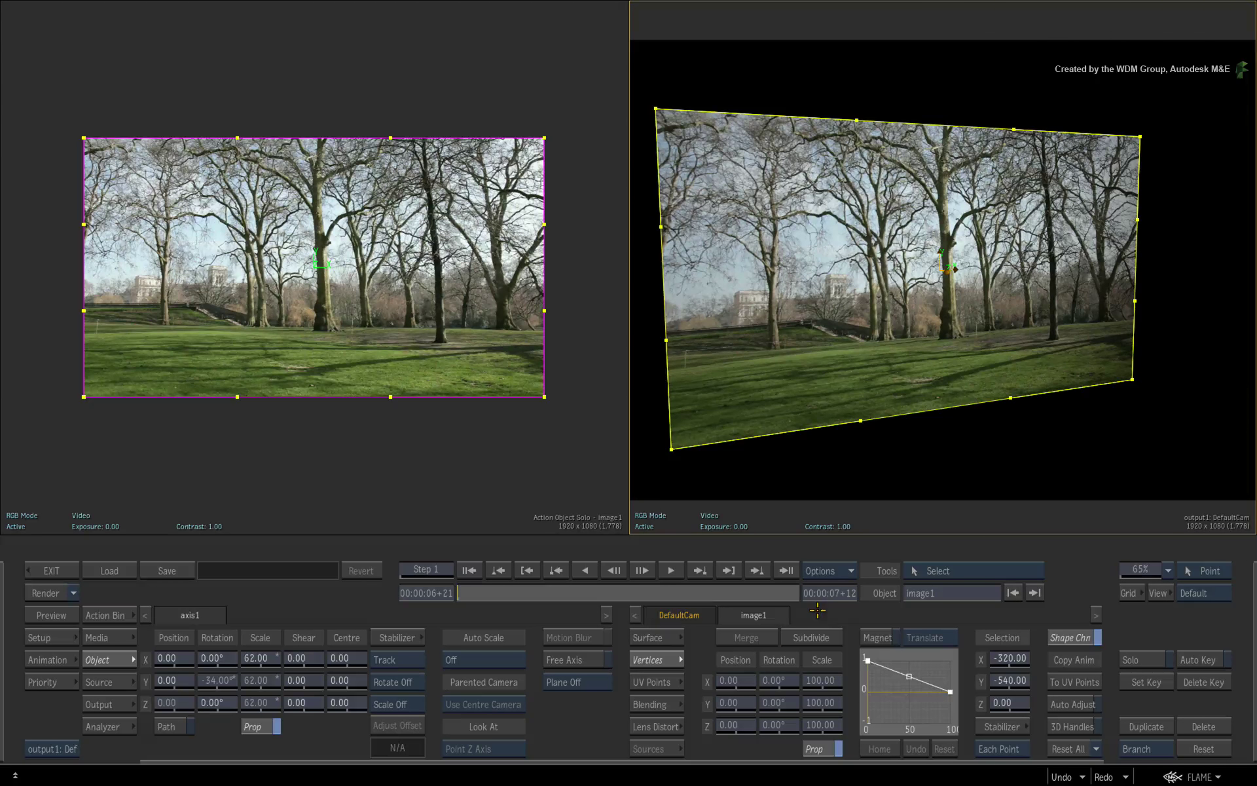
Turn on Auto Key, and alternate subdividing and merging the surface, leaving it subdivided once
key(ctrl+s)
click(1196, 660)
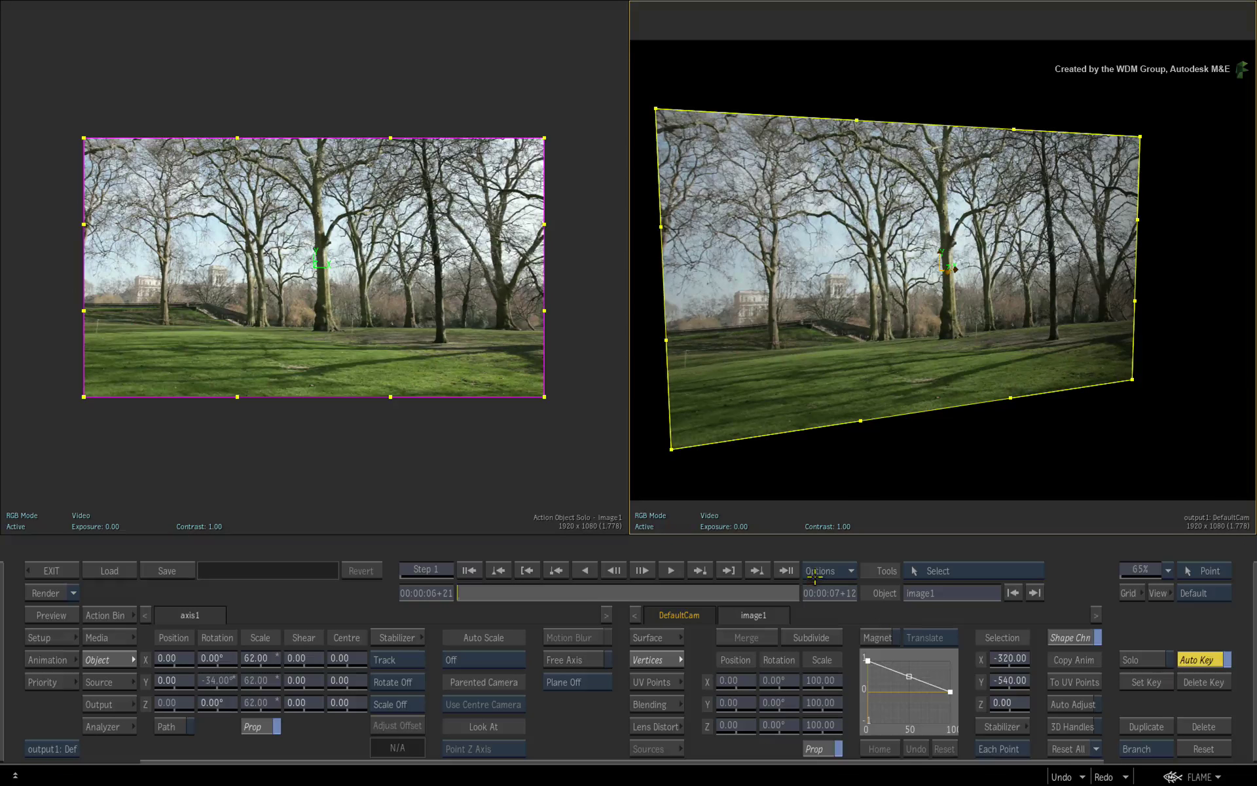
click(820, 637)
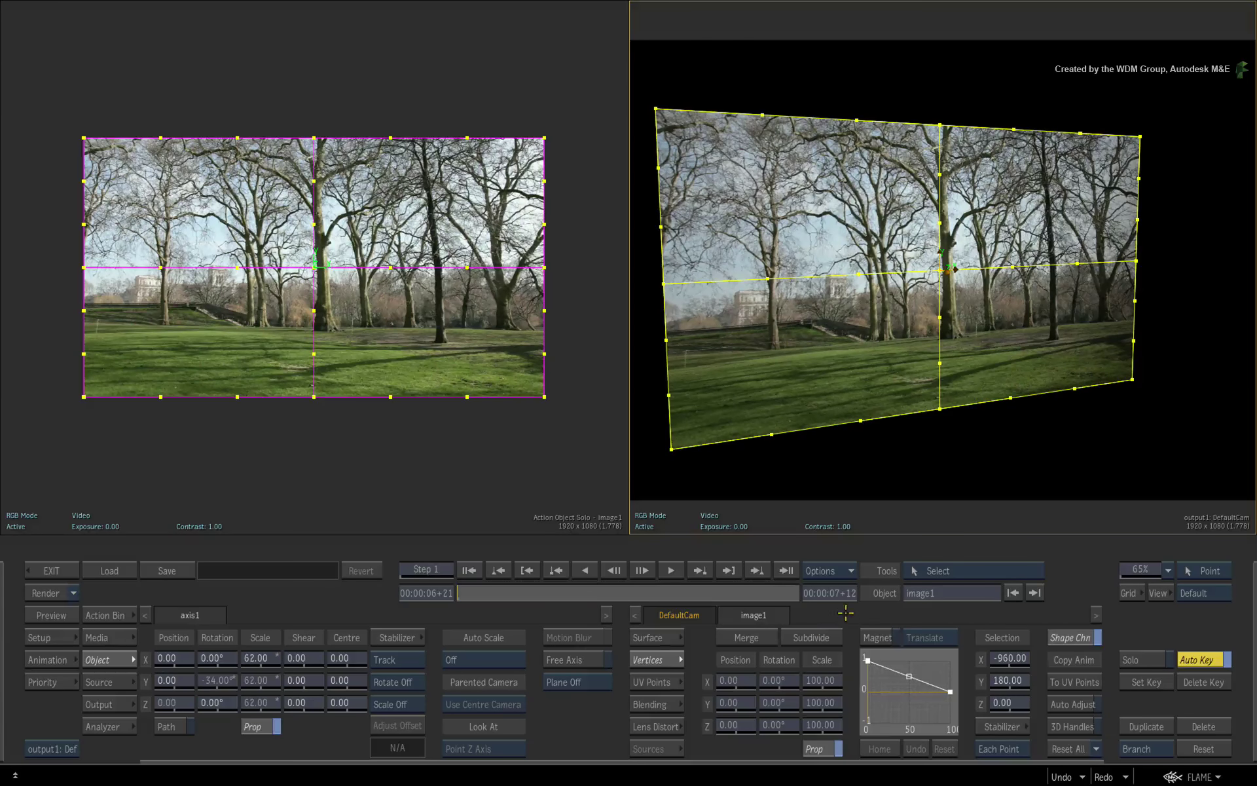
click(763, 637)
click(794, 632)
click(747, 640)
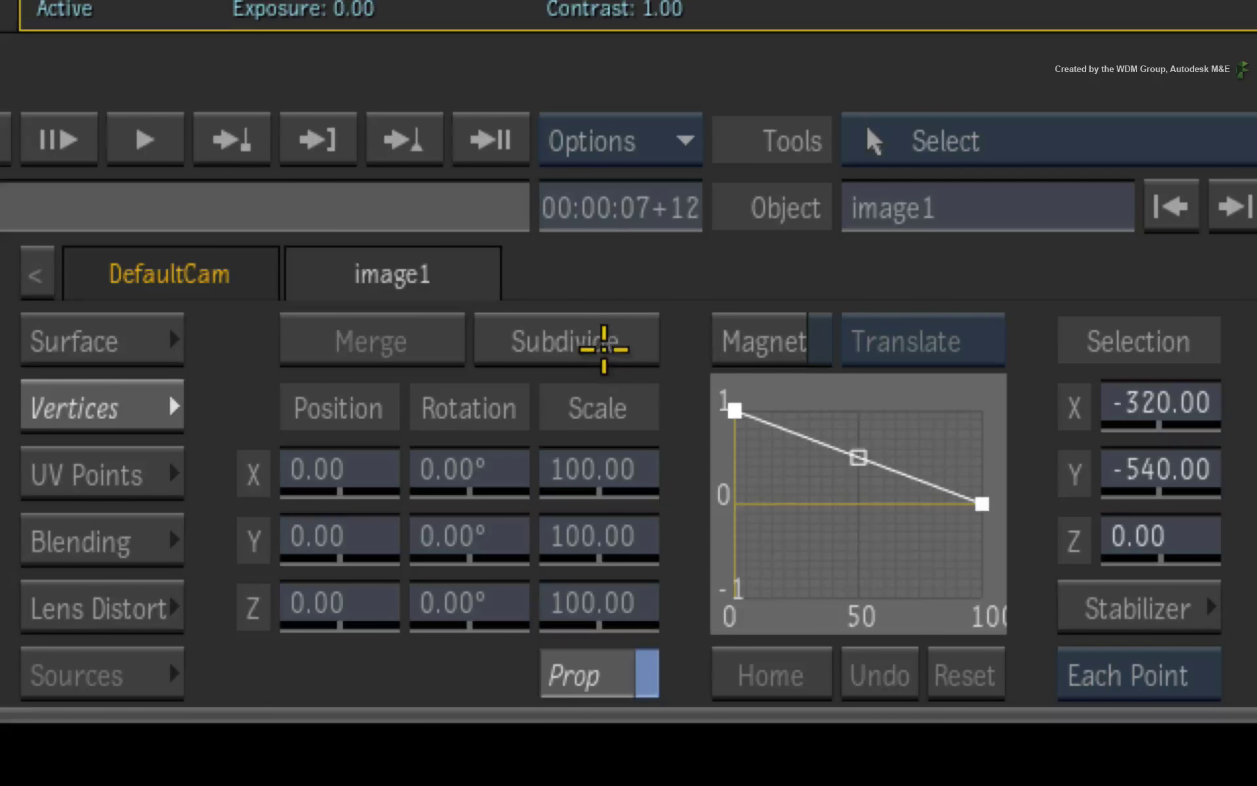
click(603, 338)
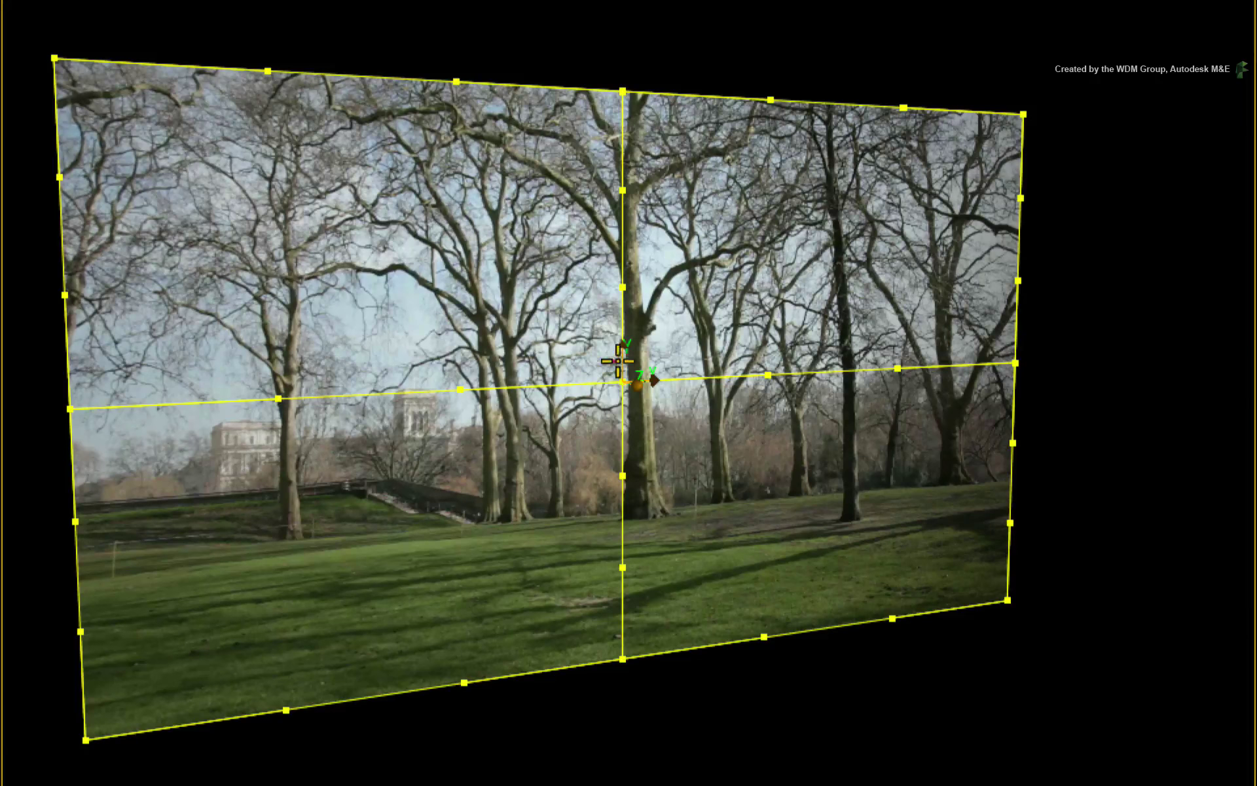
Pull the surface's centre vertex forward to a Z position of 984
click(622, 382)
drag(622, 381, 971, 461)
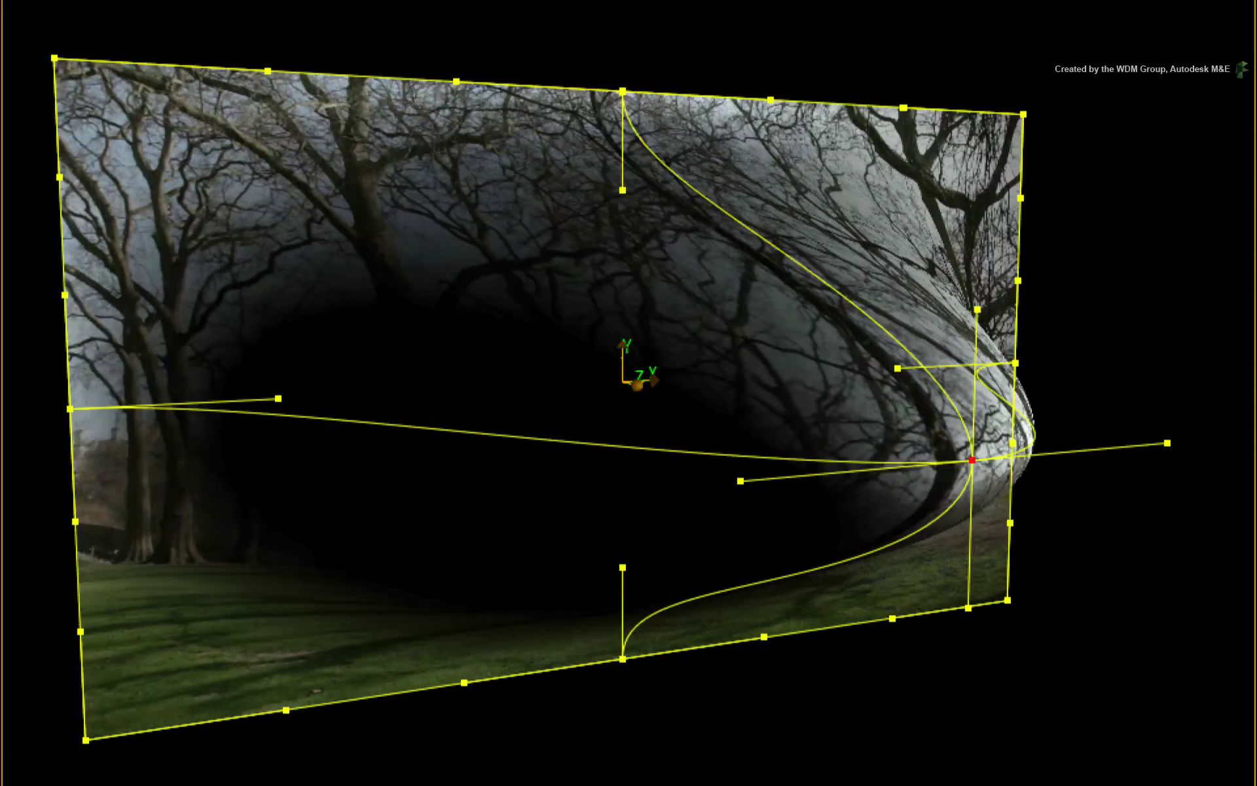
key(ctrl+z)
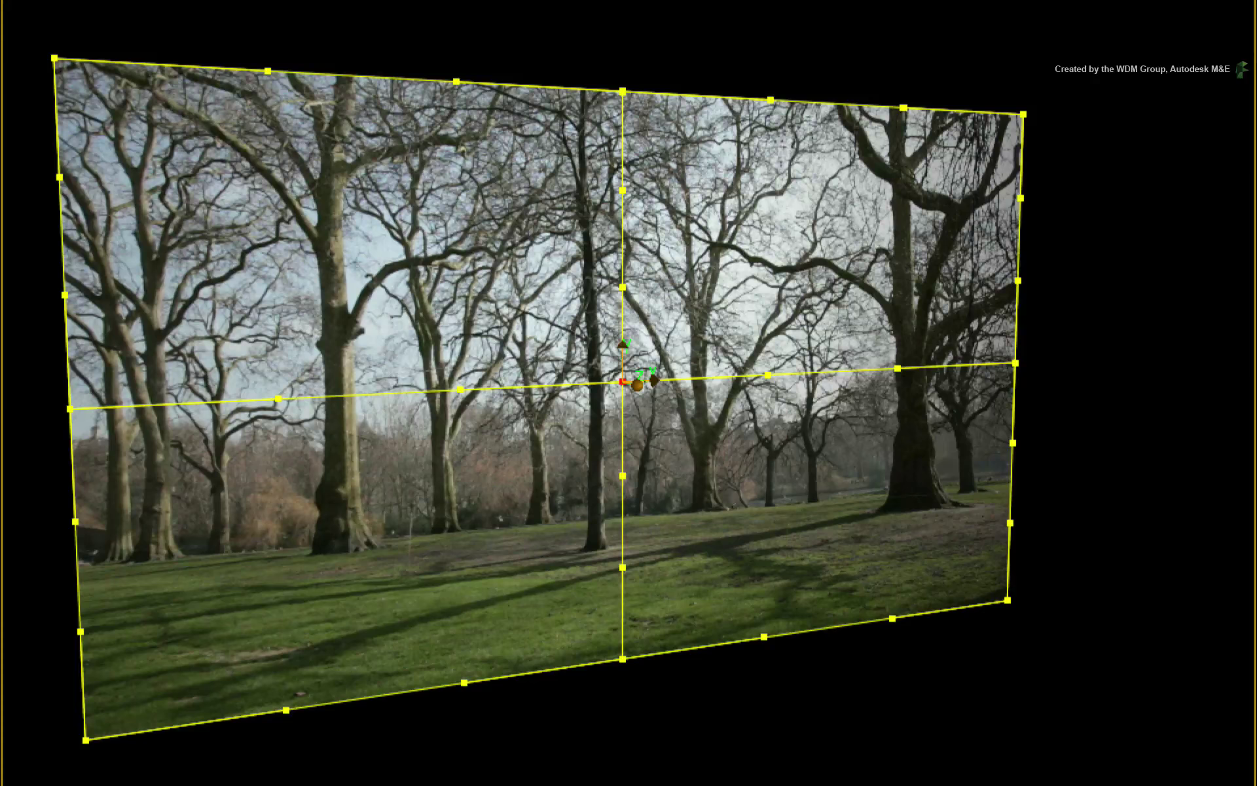
drag(622, 381, 972, 460)
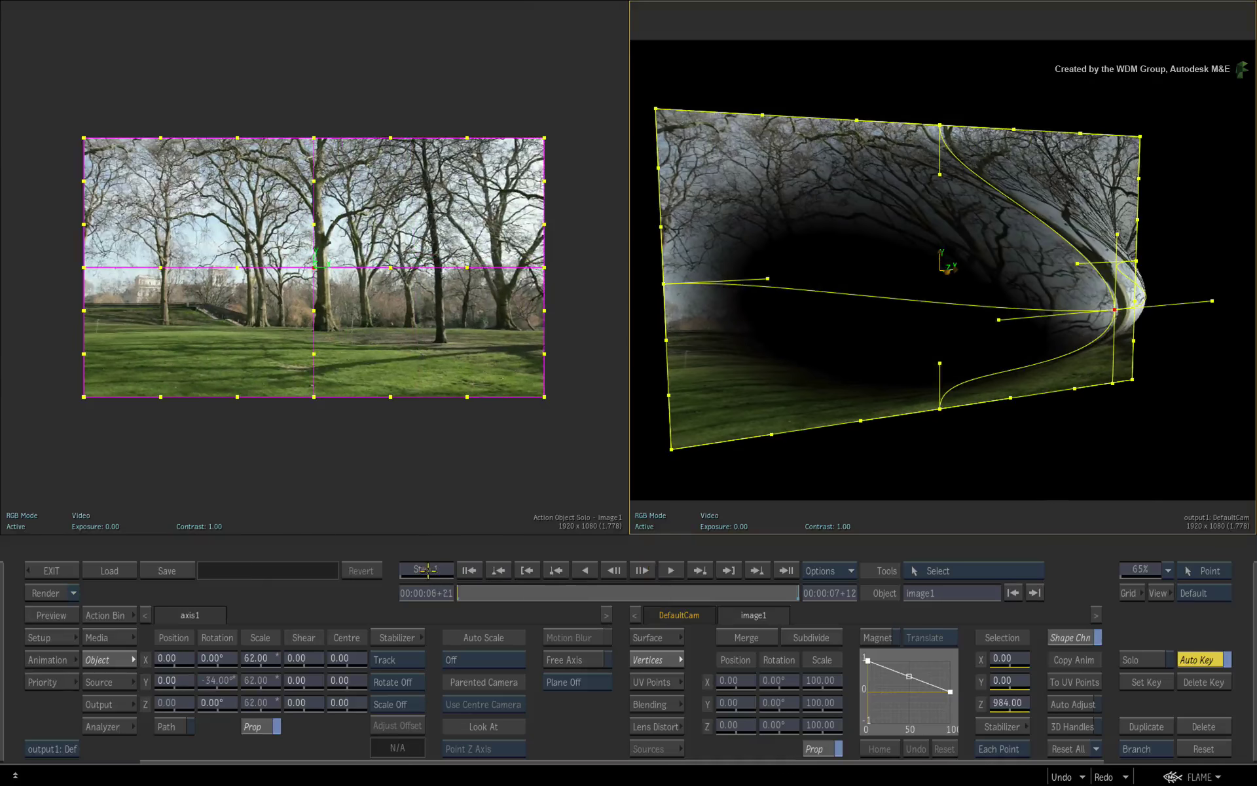
Subdivide the deformed surface repeatedly while scrubbing the timeline, and merge the mesh back to its two-by-two grid
click(811, 639)
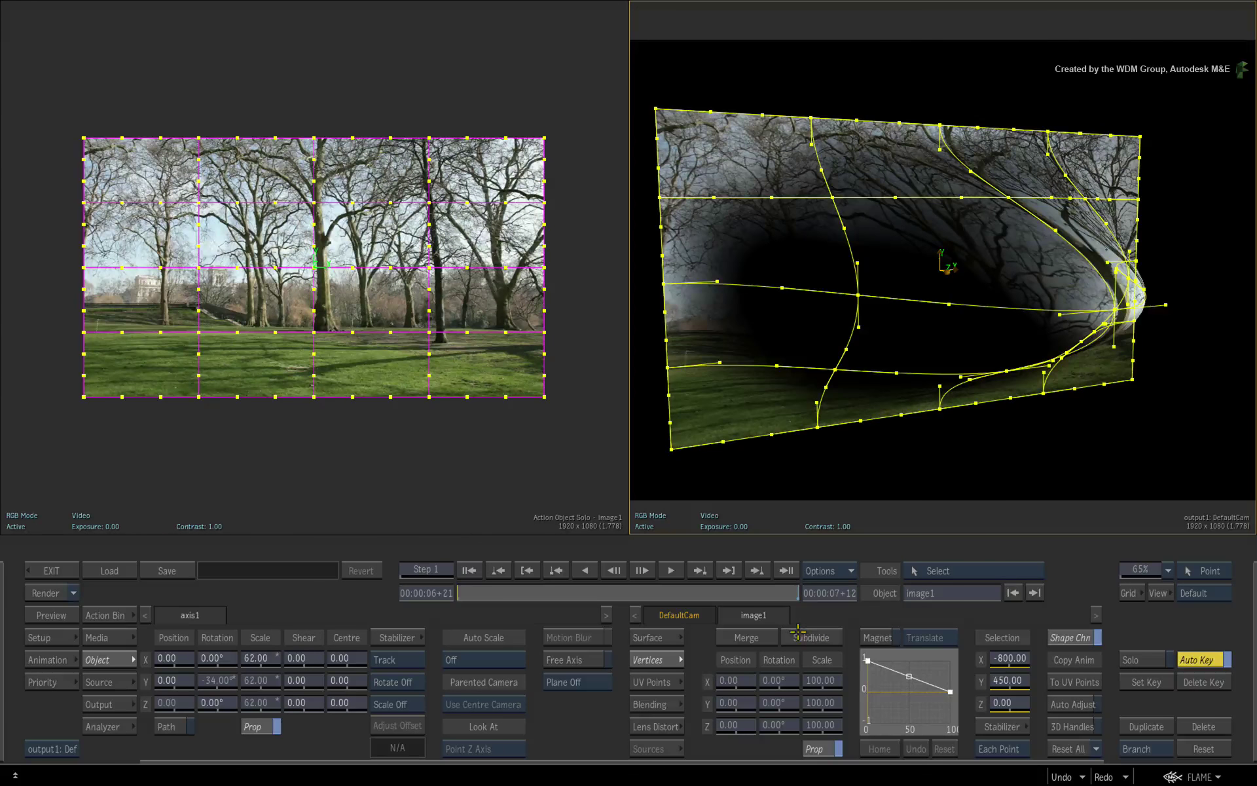
click(807, 638)
drag(473, 592, 427, 604)
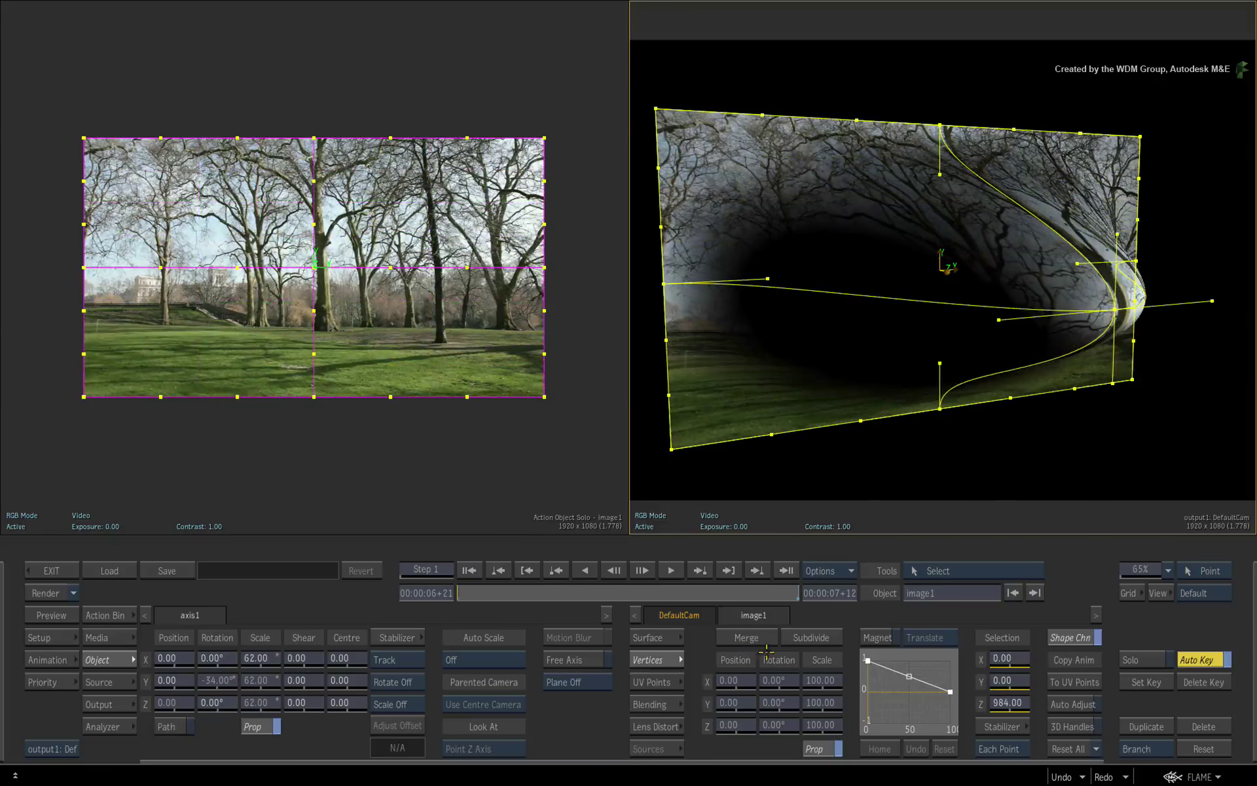
click(819, 637)
click(819, 637)
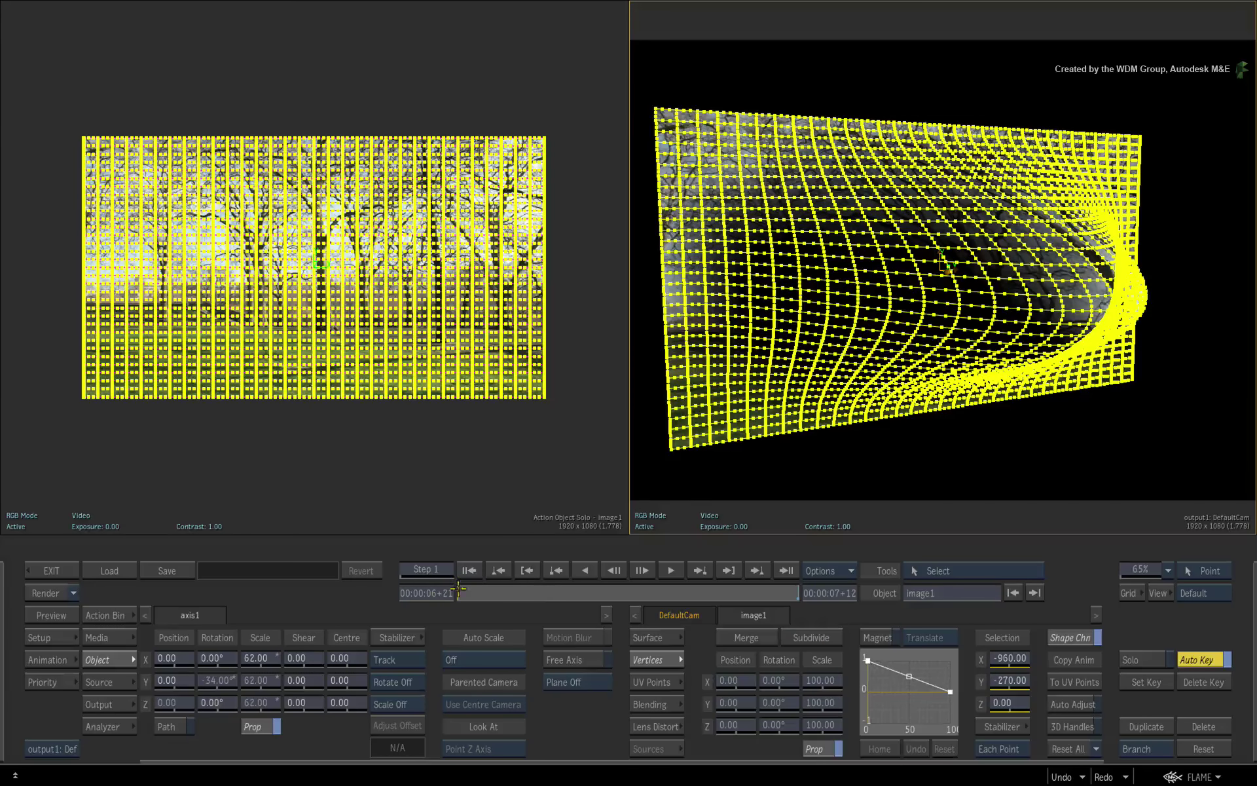
drag(459, 593, 612, 620)
click(747, 637)
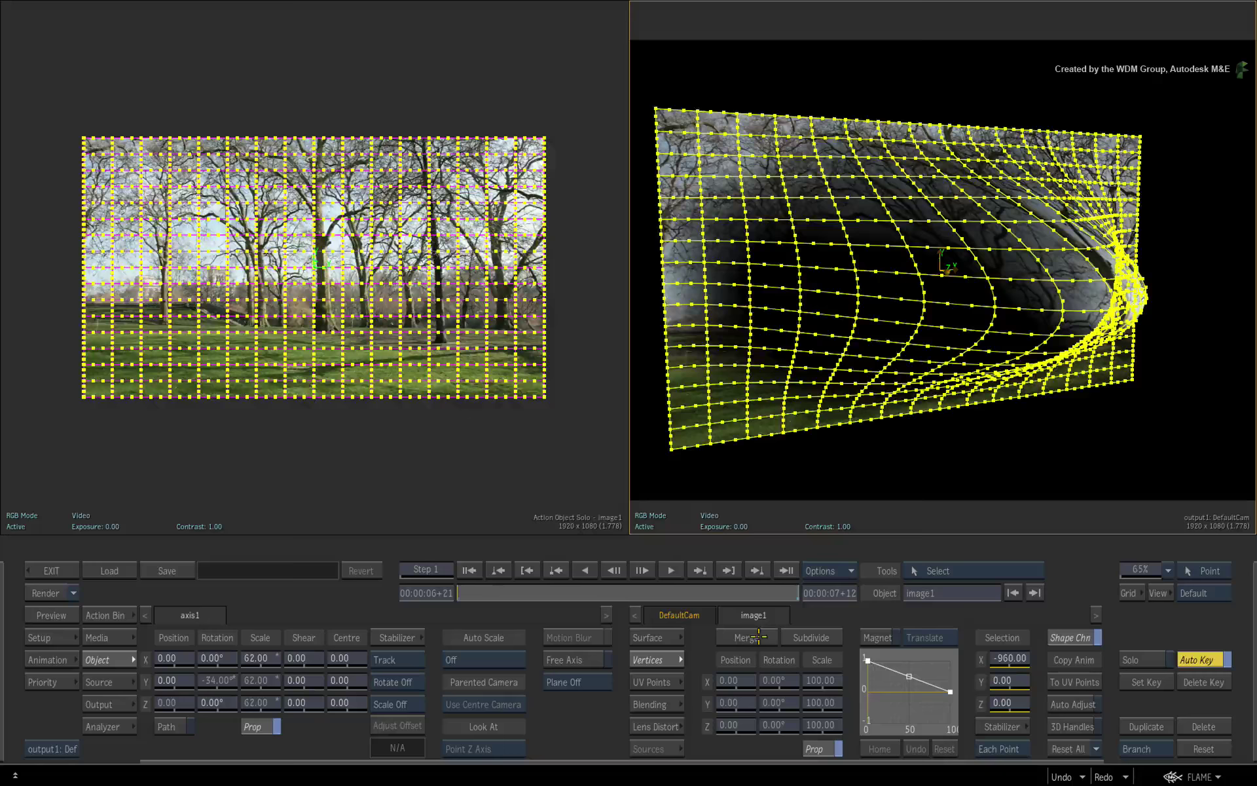
click(747, 637)
click(746, 637)
click(747, 637)
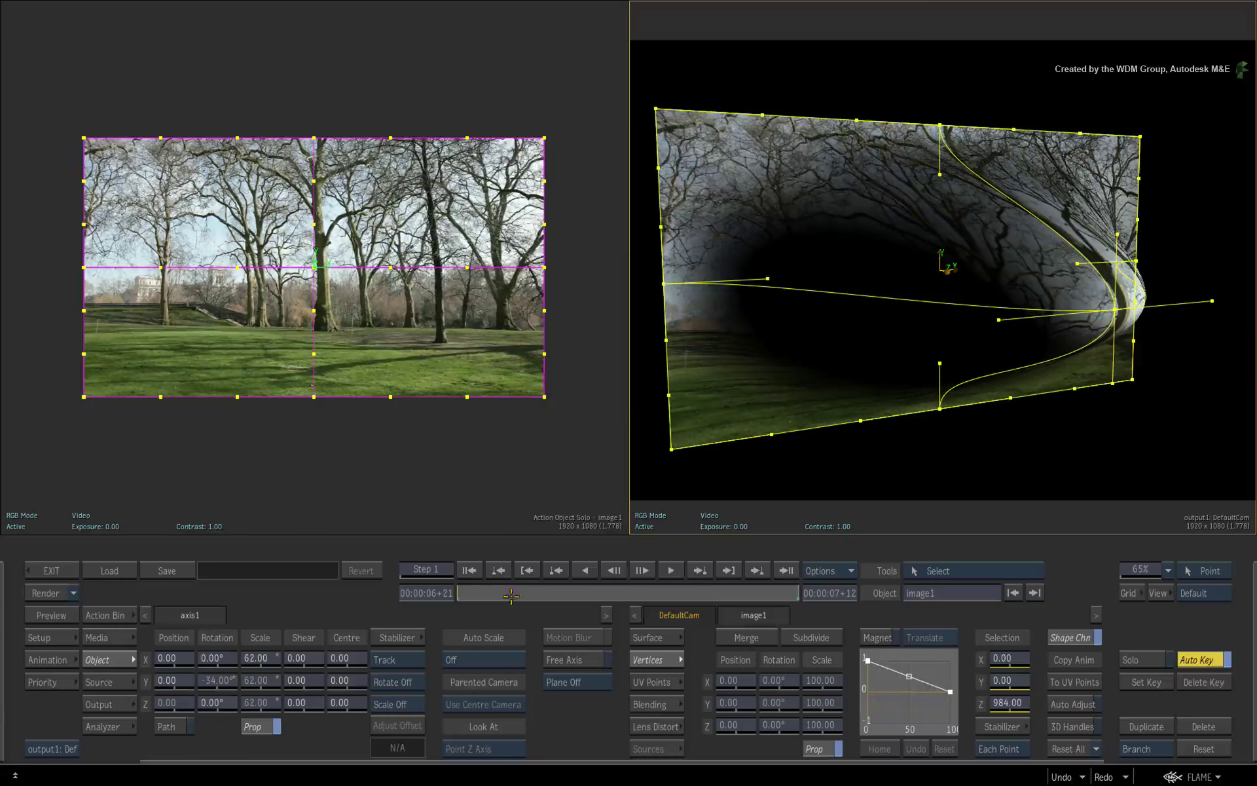
Scrub through the surface's vertex animation and examine it from the opposite angle by orbiting the result view
drag(511, 597, 830, 582)
click(830, 581)
key(o)
drag(1098, 235, 452, 320)
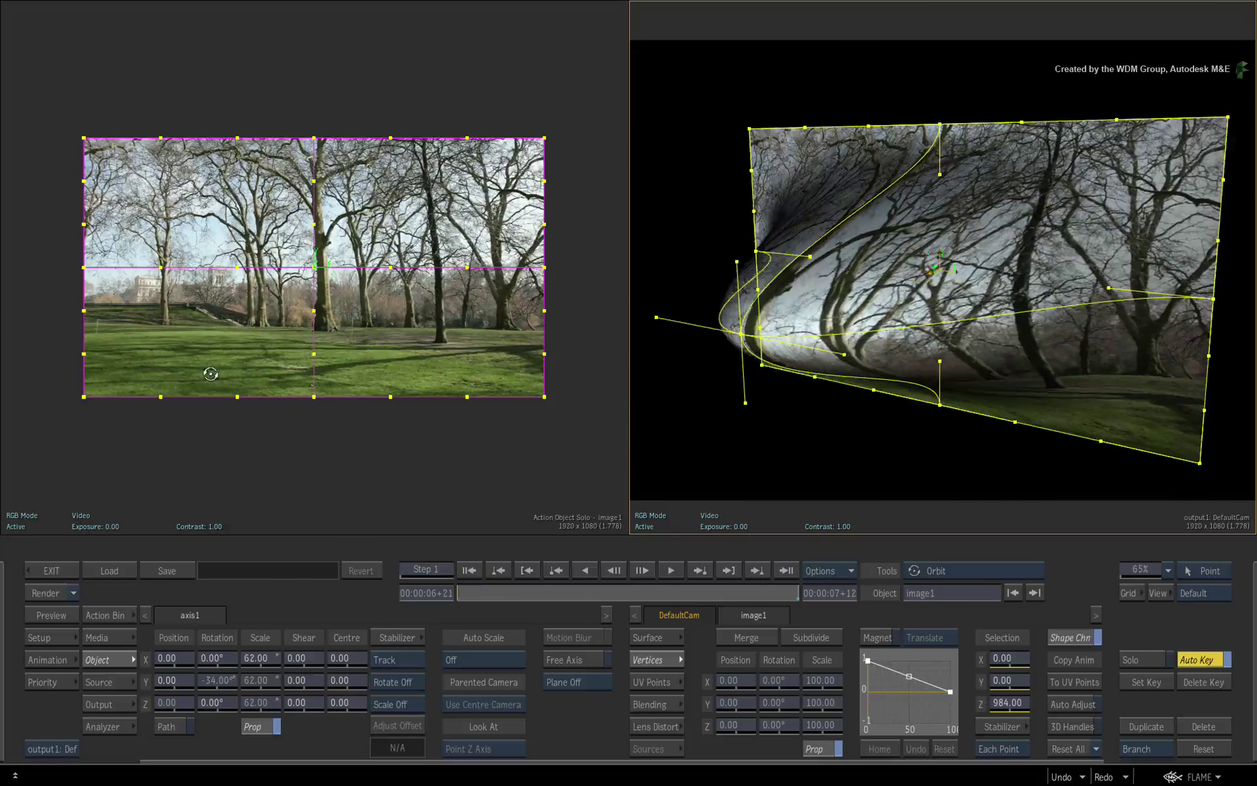
click(470, 592)
drag(470, 593, 802, 593)
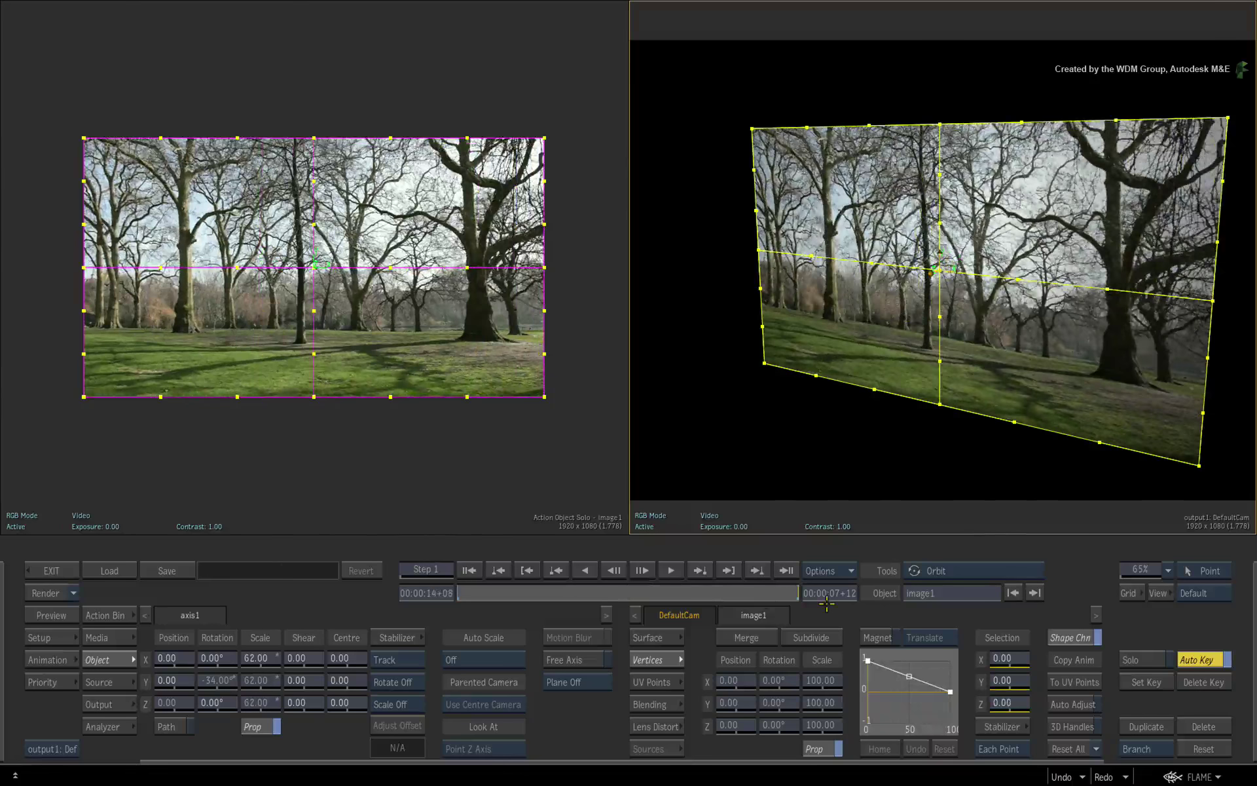